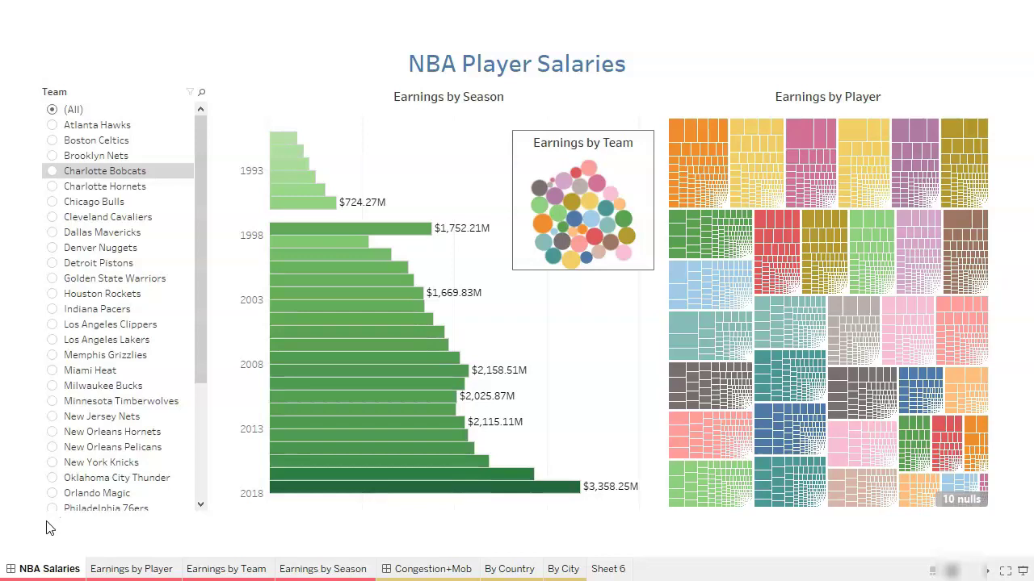
Exit Presentation Mode so the NBA Player Salaries dashboard shows in the editing window
{"action": "key", "text": "Escape"}
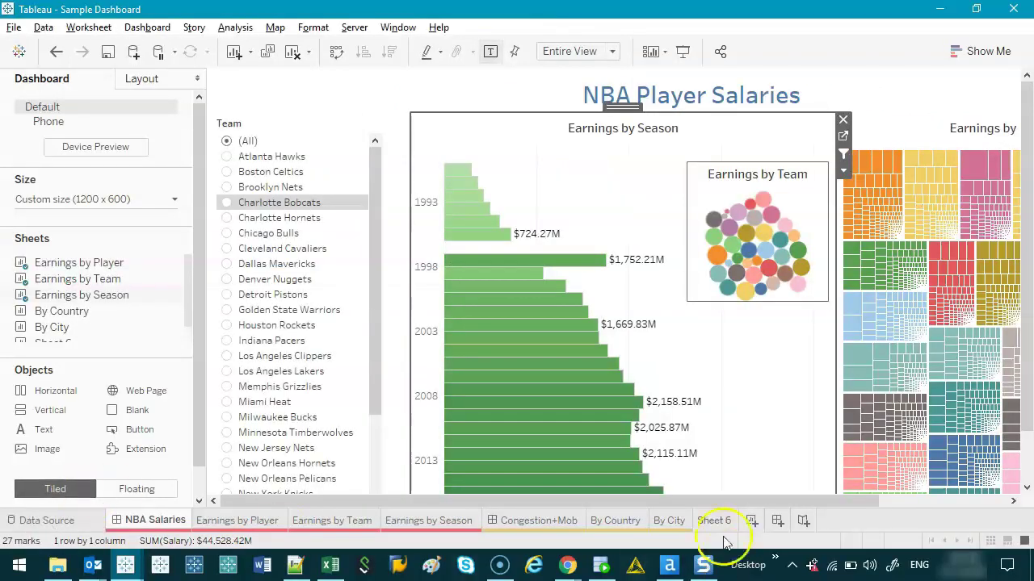
On Sheet 6, preview European Traffic Congestion rows: City, Country, Year and congestion hours
{"action": "left_click", "coordinate": [716, 520]}
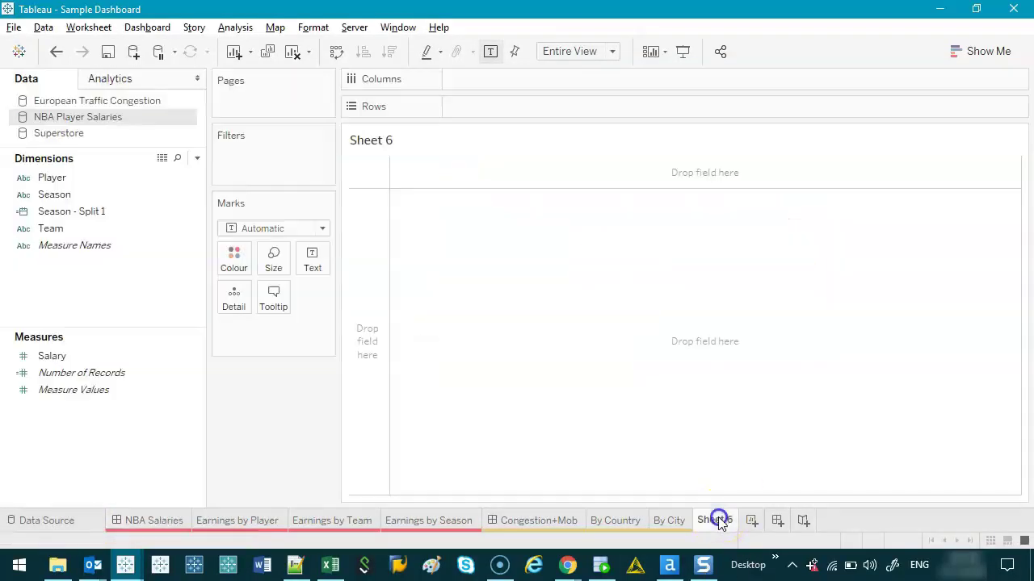
{"action": "left_click", "coordinate": [104, 102]}
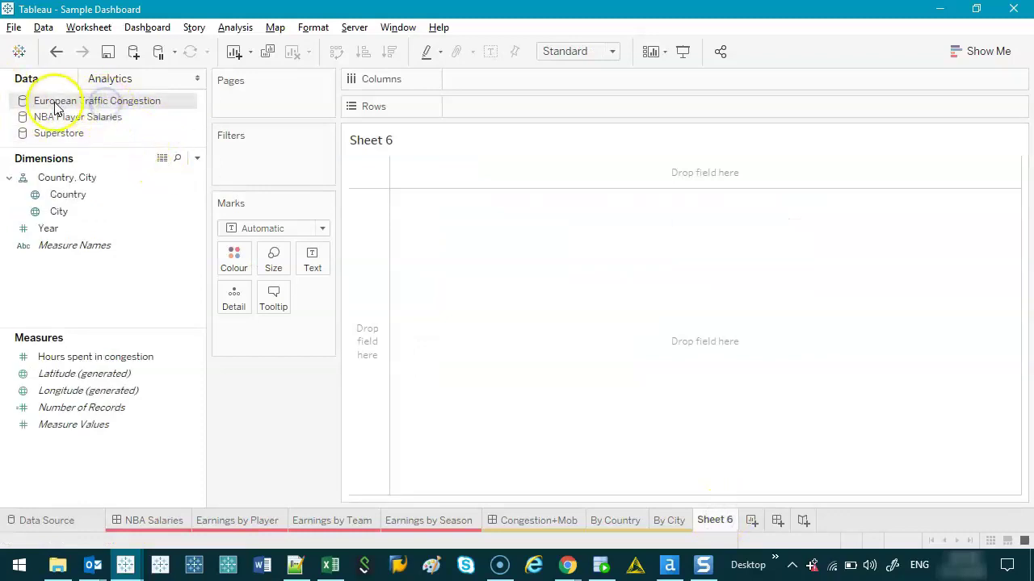
{"action": "left_click", "coordinate": [162, 160]}
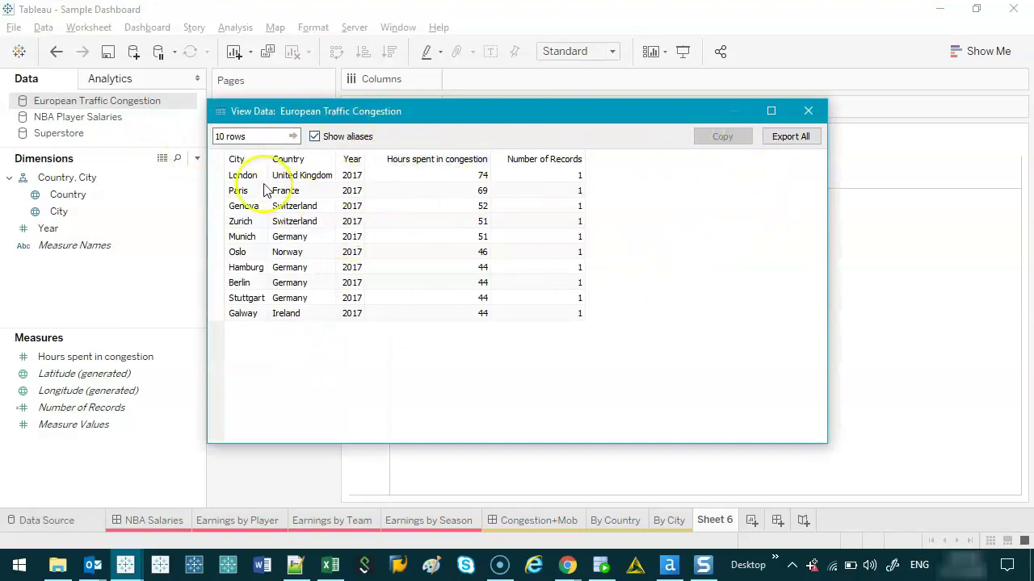
{"action": "left_click_drag", "start_coordinate": [243, 176], "coordinate": [359, 311]}
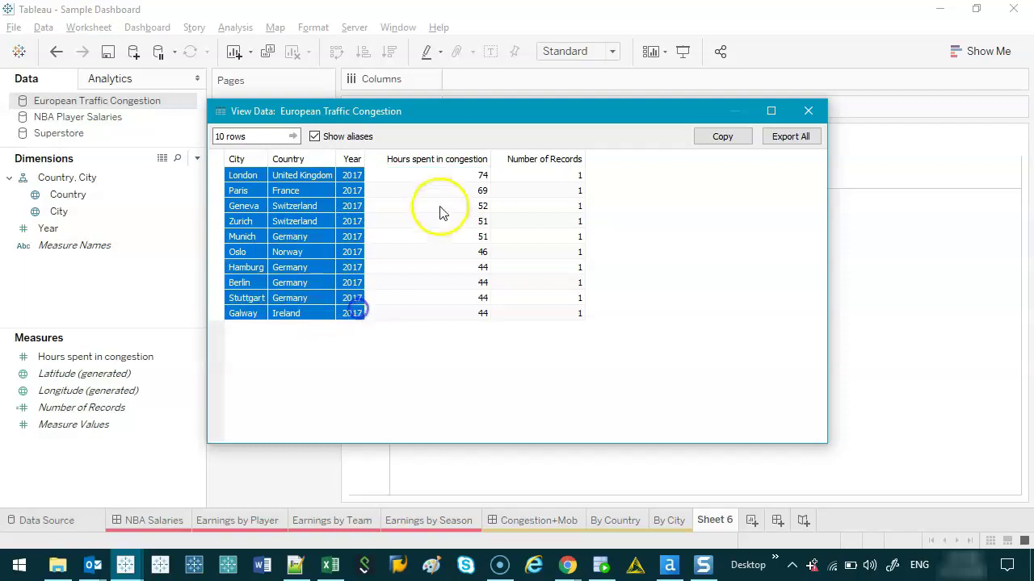
{"action": "left_click_drag", "start_coordinate": [439, 176], "coordinate": [409, 297]}
{"action": "left_click", "coordinate": [807, 111]}
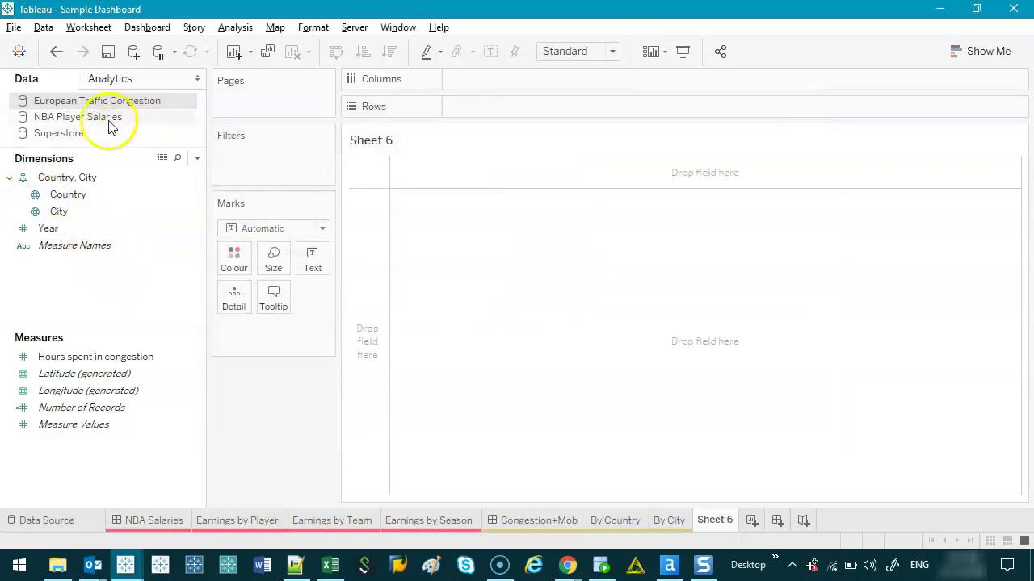
Make NBA Player Salaries active and preview its Player, Season, Team and Salary rows
{"action": "left_click", "coordinate": [109, 118]}
{"action": "left_click", "coordinate": [163, 158]}
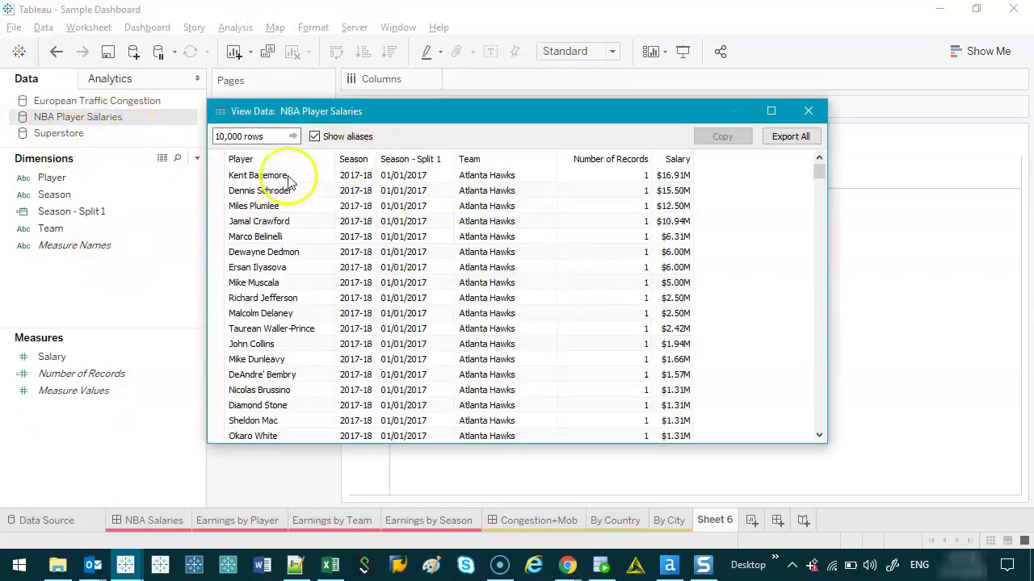
{"action": "left_click_drag", "start_coordinate": [270, 176], "coordinate": [295, 342]}
{"action": "left_click_drag", "start_coordinate": [356, 175], "coordinate": [358, 225]}
{"action": "left_click_drag", "start_coordinate": [408, 176], "coordinate": [413, 310]}
{"action": "left_click_drag", "start_coordinate": [501, 176], "coordinate": [501, 312]}
{"action": "left_click_drag", "start_coordinate": [673, 176], "coordinate": [674, 267]}
{"action": "left_click_drag", "start_coordinate": [424, 175], "coordinate": [419, 312]}
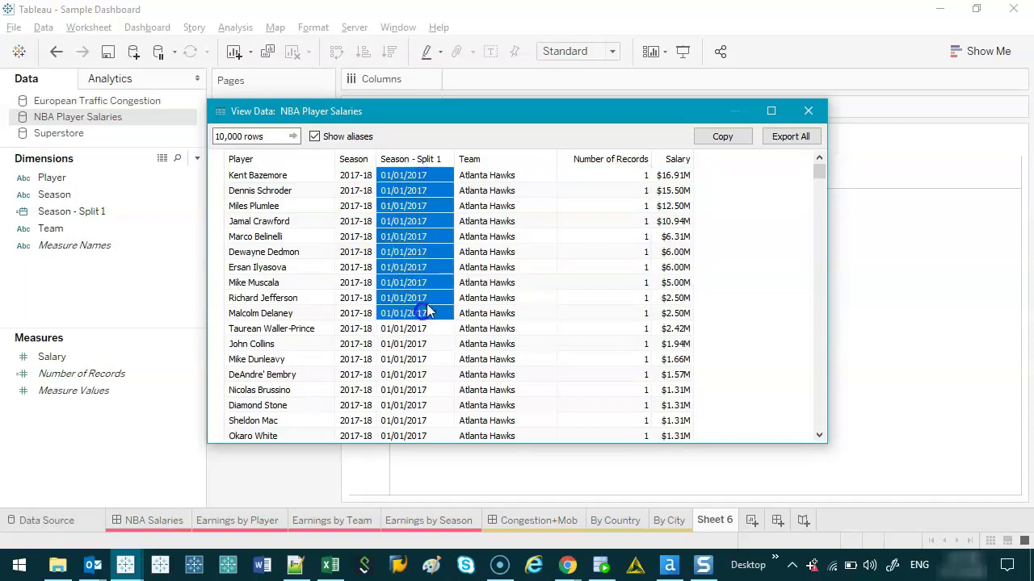
{"action": "left_click", "coordinate": [808, 111]}
{"action": "right_click", "coordinate": [117, 123]}
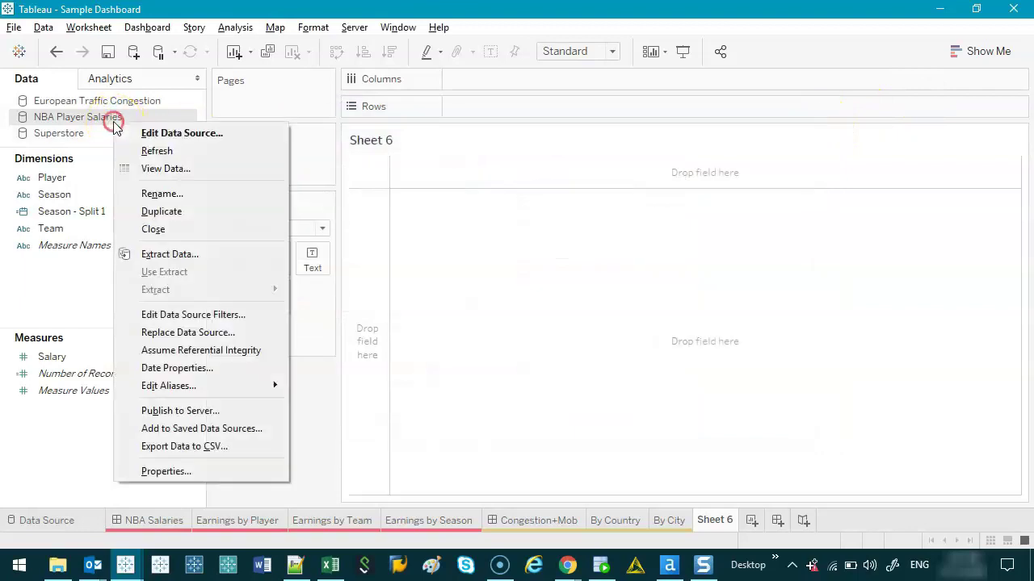
{"action": "left_click", "coordinate": [156, 134]}
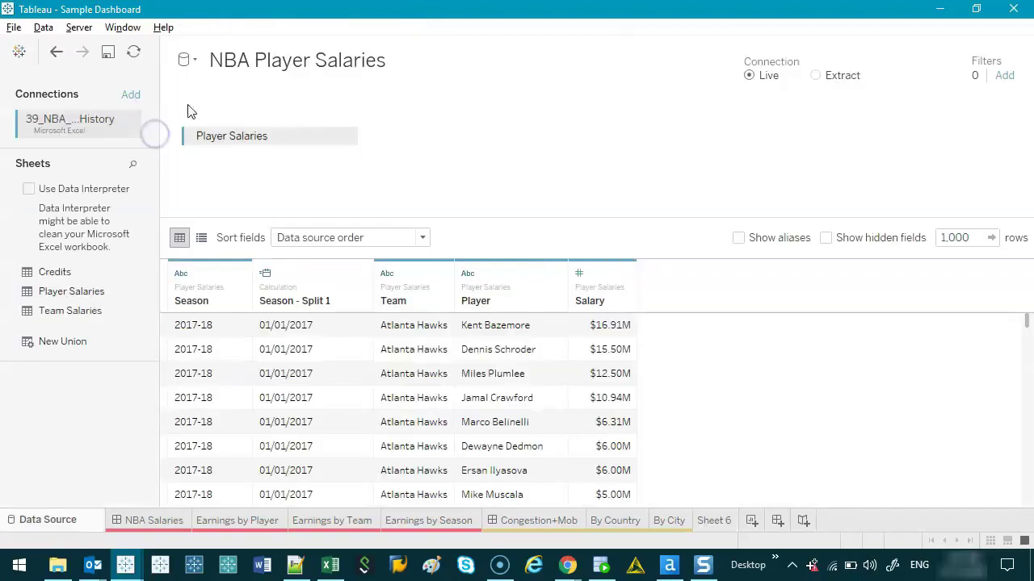
{"action": "left_click", "coordinate": [310, 271]}
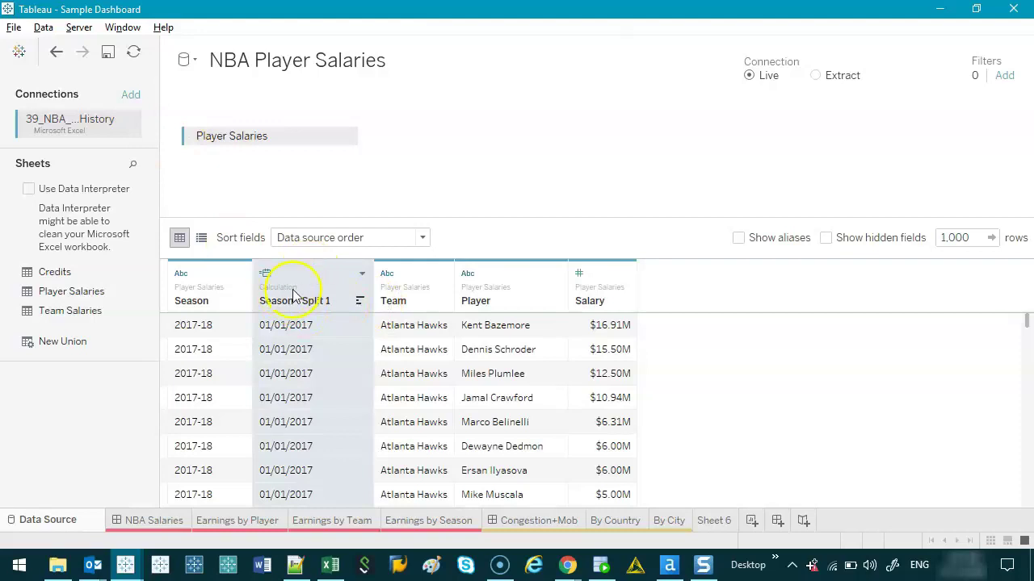
{"action": "right_click", "coordinate": [223, 284]}
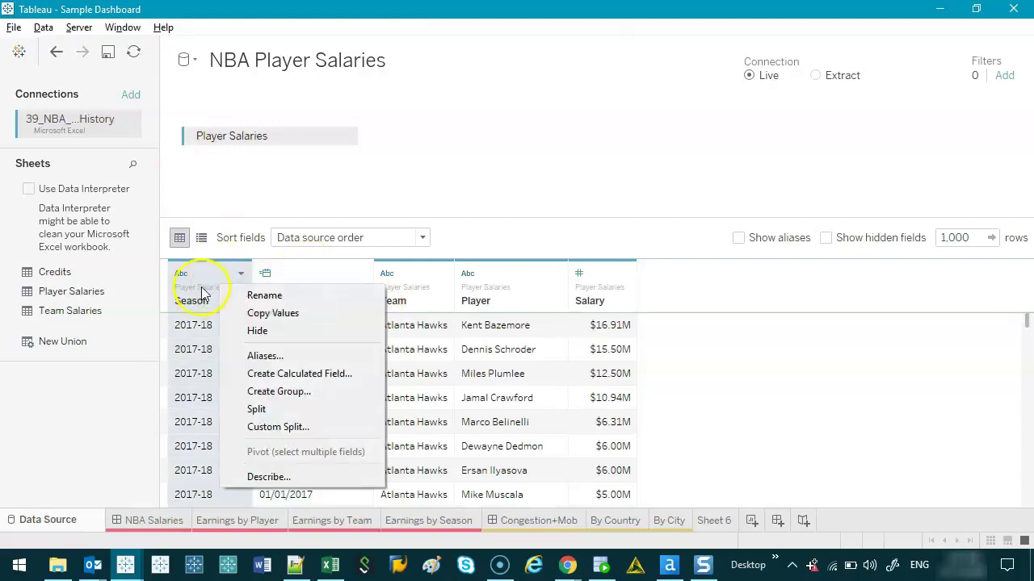
{"action": "left_click", "coordinate": [288, 427]}
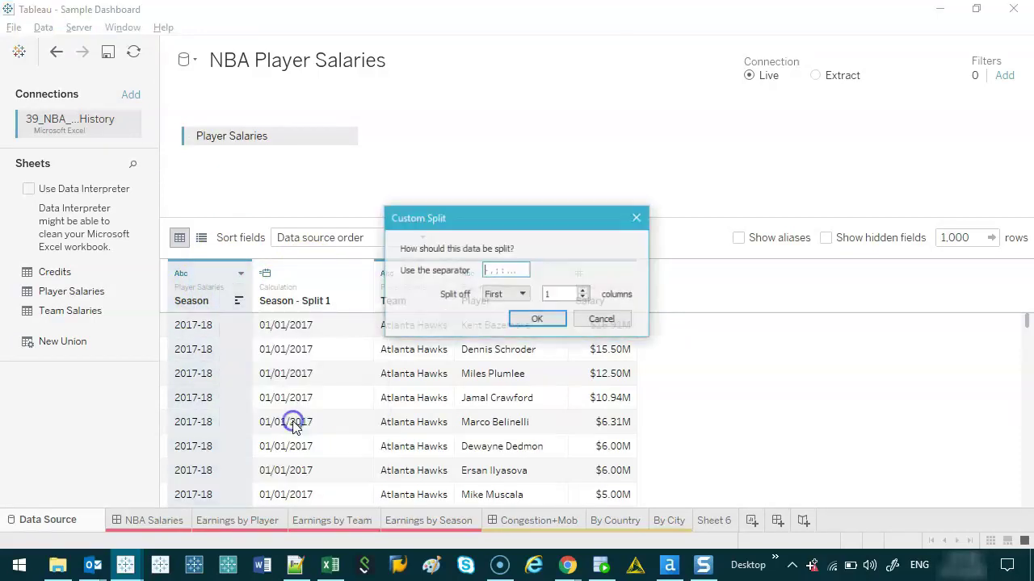
{"action": "left_click", "coordinate": [506, 277]}
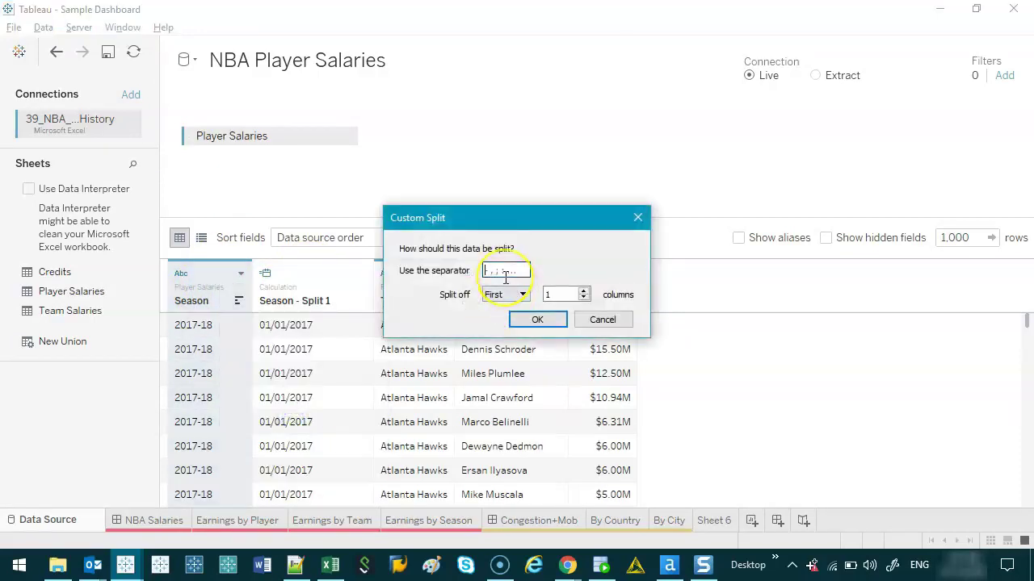
{"action": "left_click", "coordinate": [603, 320]}
{"action": "scroll", "coordinate": [218, 412], "scroll_direction": "down", "scroll_amount": 10}
{"action": "left_click_drag", "start_coordinate": [1027, 331], "coordinate": [1027, 203]}
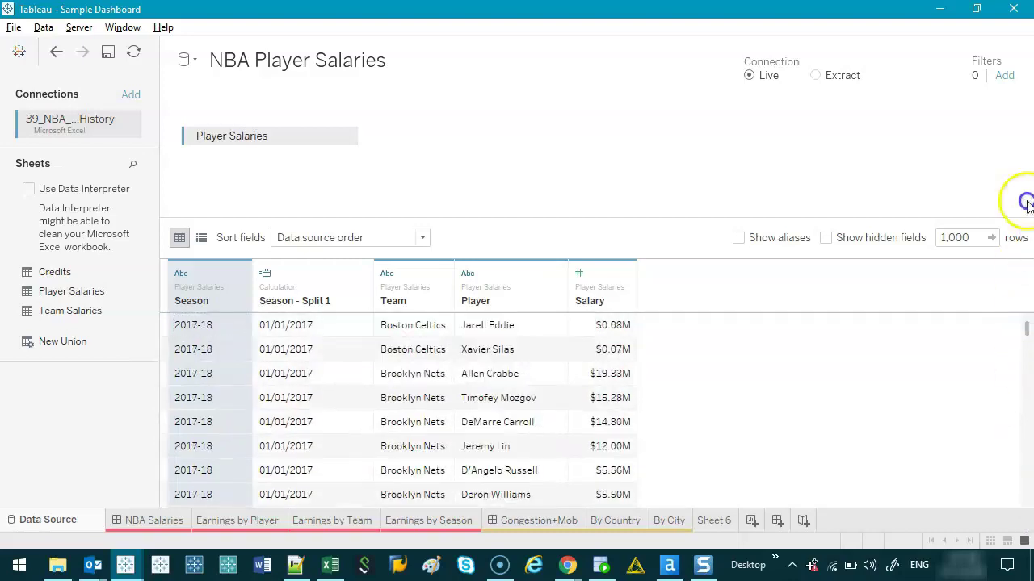
{"action": "left_click", "coordinate": [265, 273]}
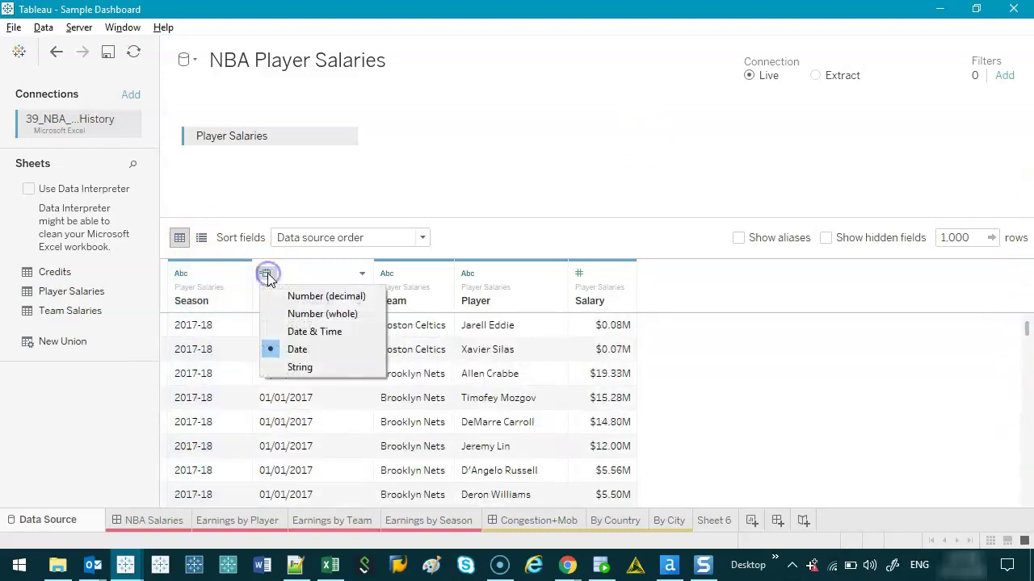
{"action": "left_click", "coordinate": [536, 235]}
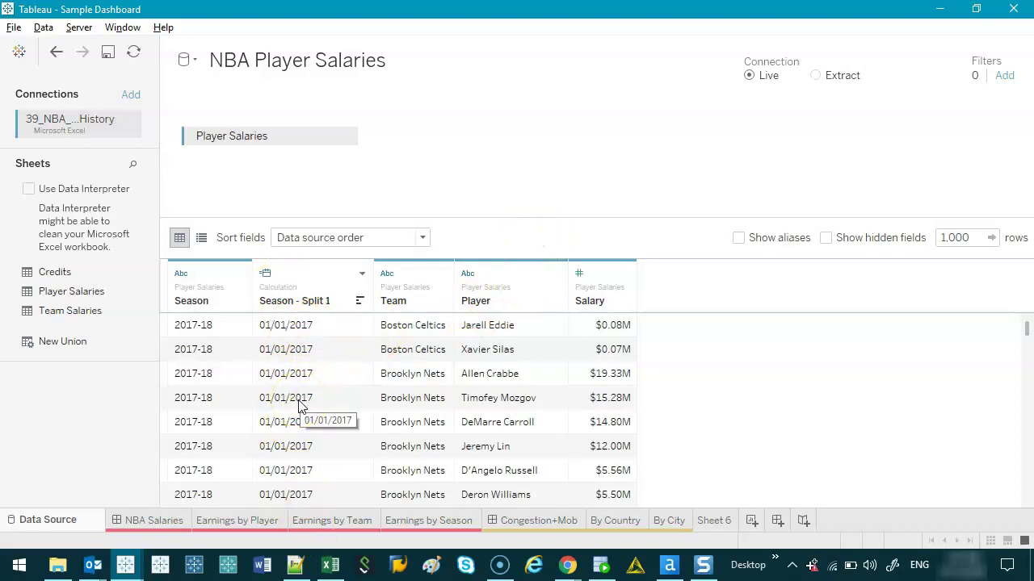
Show Superstore fields on Sheet 6 with a taller Dimensions list, then open Earnings by Player
{"action": "left_click", "coordinate": [715, 520]}
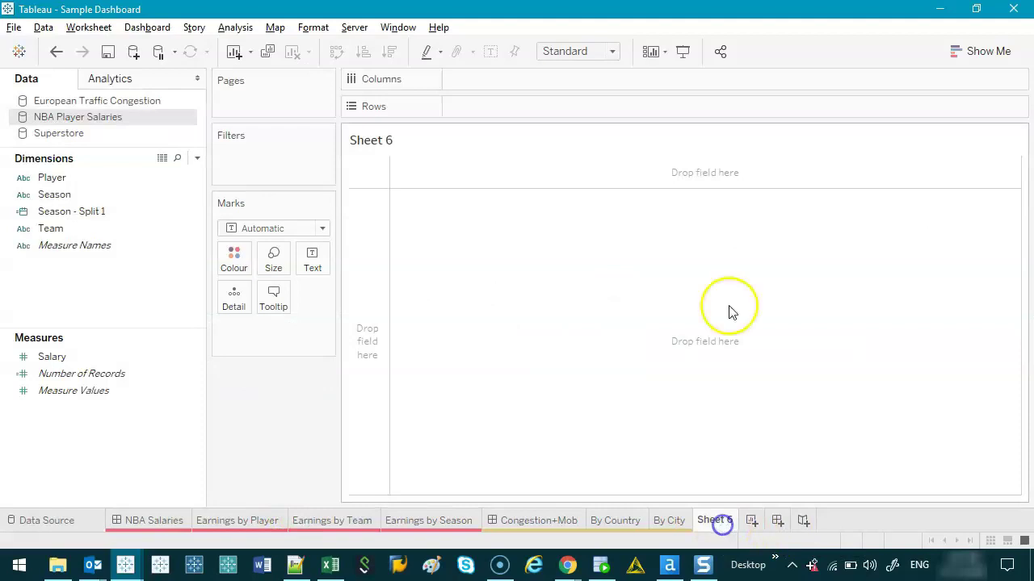
{"action": "left_click", "coordinate": [77, 135]}
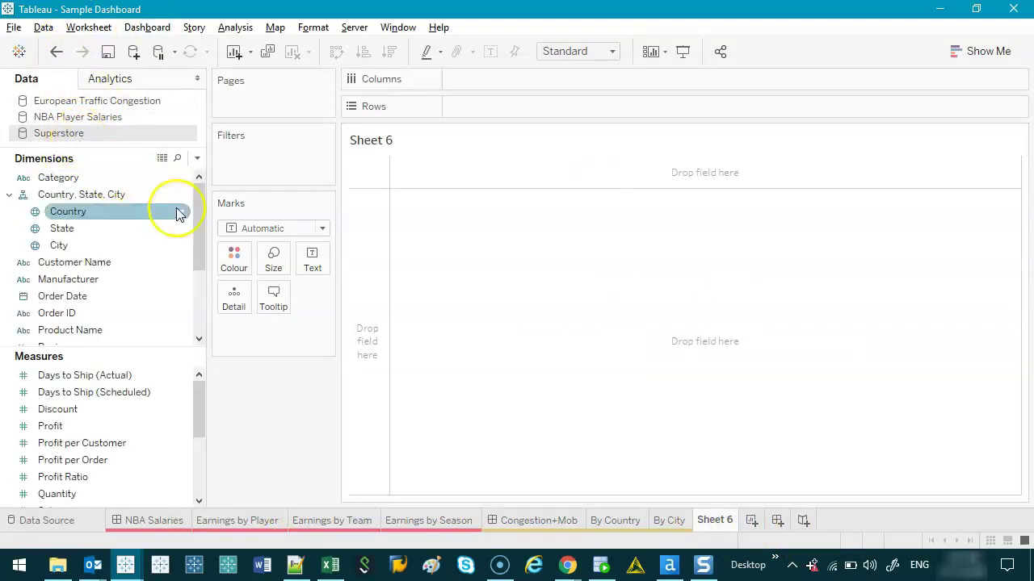
{"action": "left_click_drag", "start_coordinate": [152, 349], "coordinate": [133, 370]}
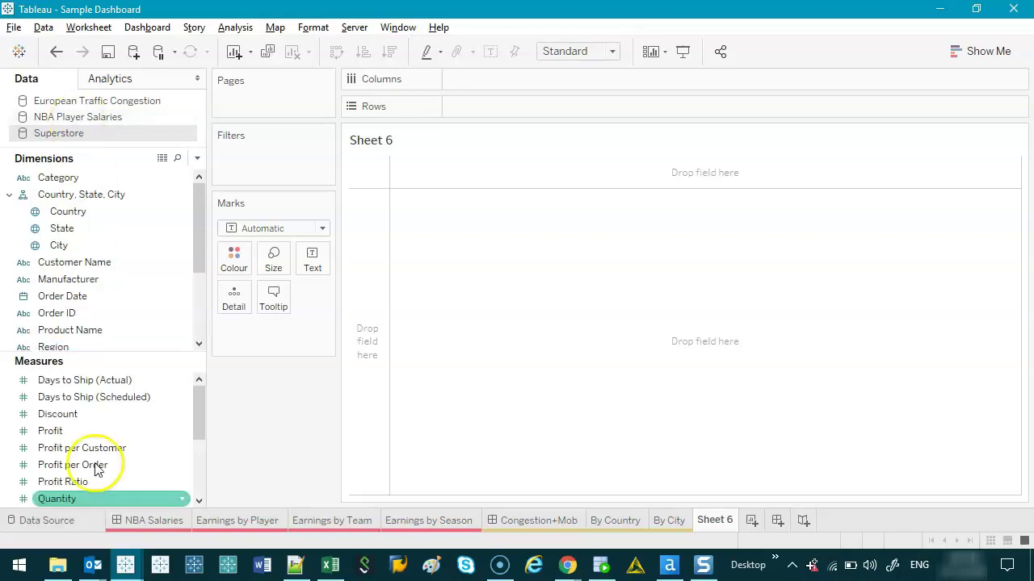
{"action": "left_click", "coordinate": [237, 521]}
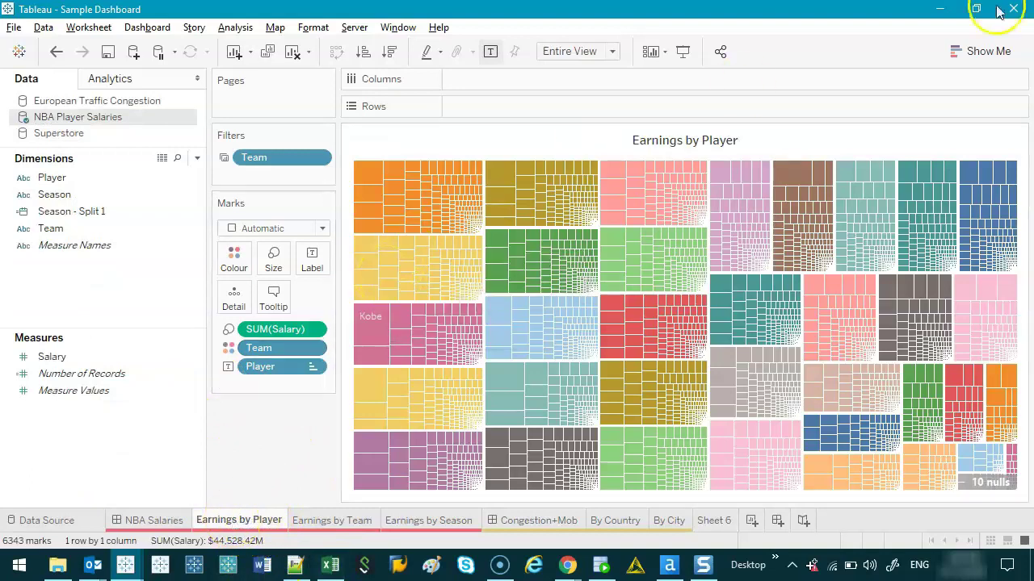
Try a text table on the Earnings by Player treemap, then undo and restore the treemap
{"action": "left_click", "coordinate": [1000, 47]}
{"action": "left_click", "coordinate": [897, 92]}
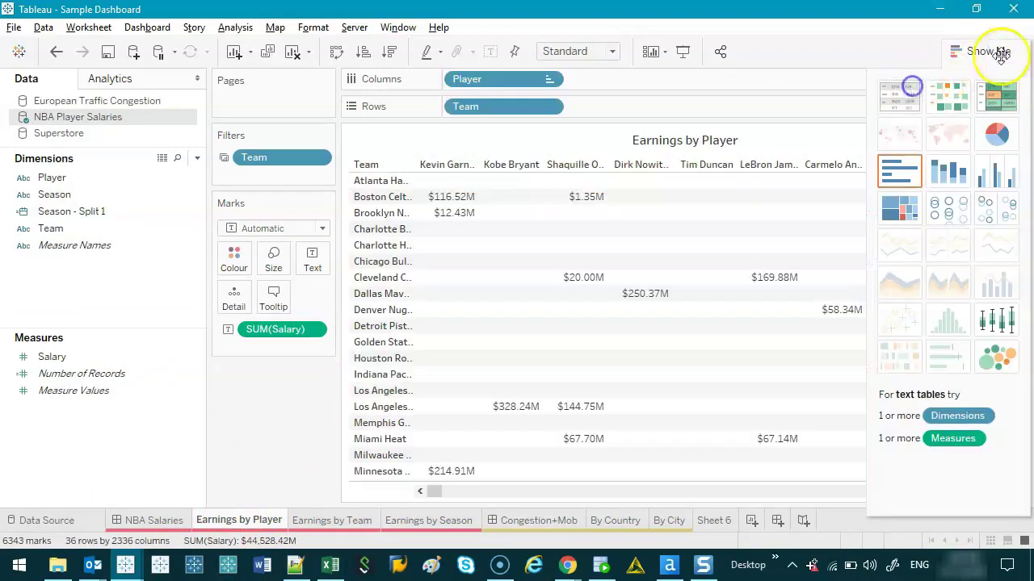
{"action": "left_click", "coordinate": [992, 51]}
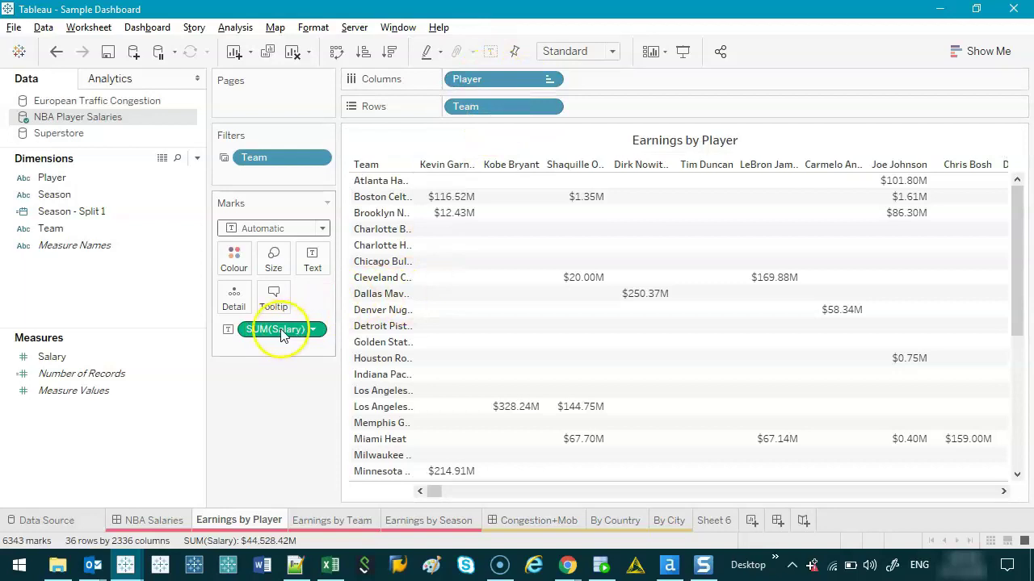
{"action": "left_click", "coordinate": [56, 51]}
{"action": "left_click", "coordinate": [984, 53]}
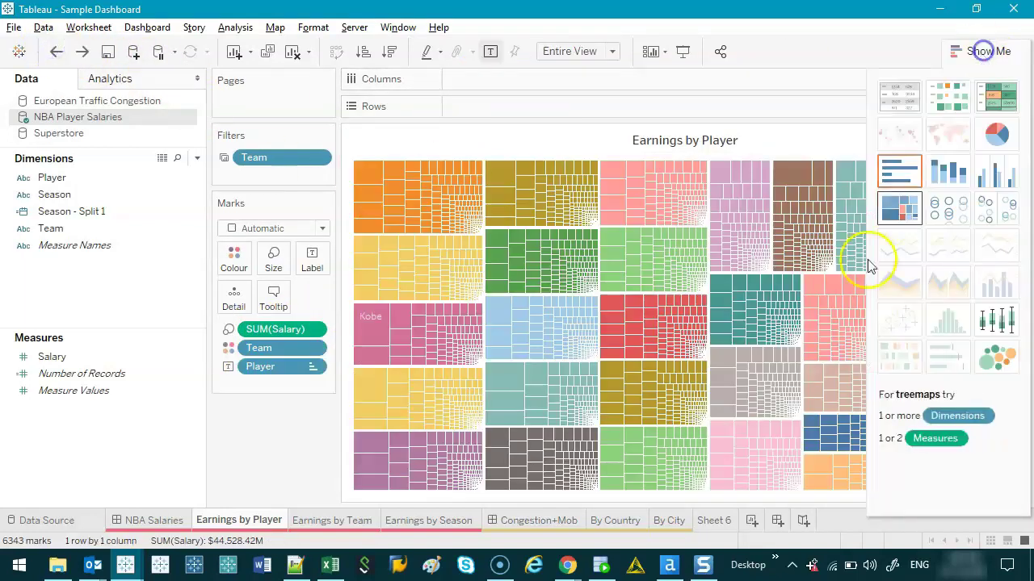
{"action": "left_click", "coordinate": [897, 211]}
{"action": "left_click", "coordinate": [267, 458]}
{"action": "left_click", "coordinate": [987, 55]}
Inspect the Team filter settings and close them, leaving the filter on Use all
{"action": "left_click", "coordinate": [280, 159]}
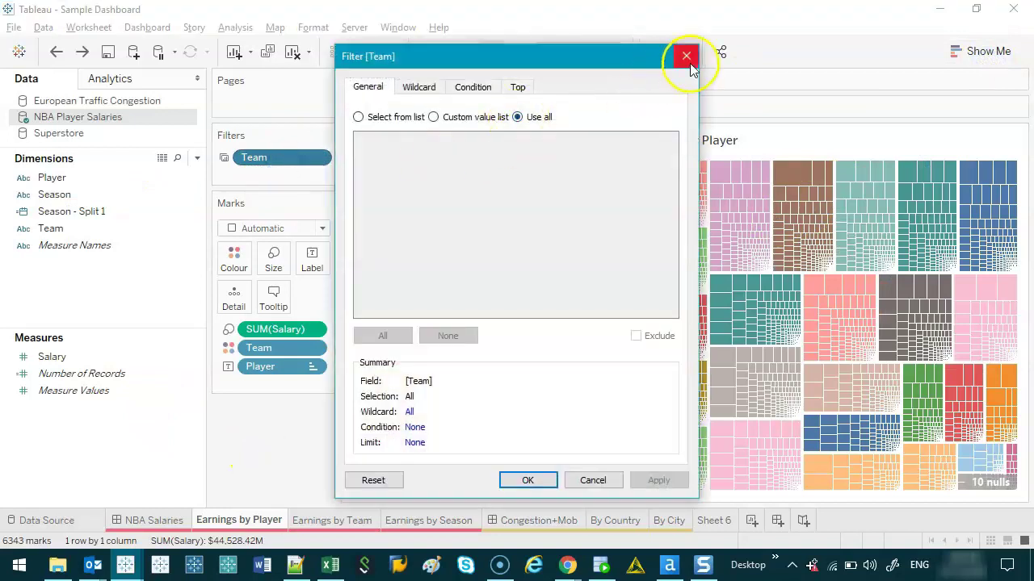
{"action": "left_click", "coordinate": [687, 51]}
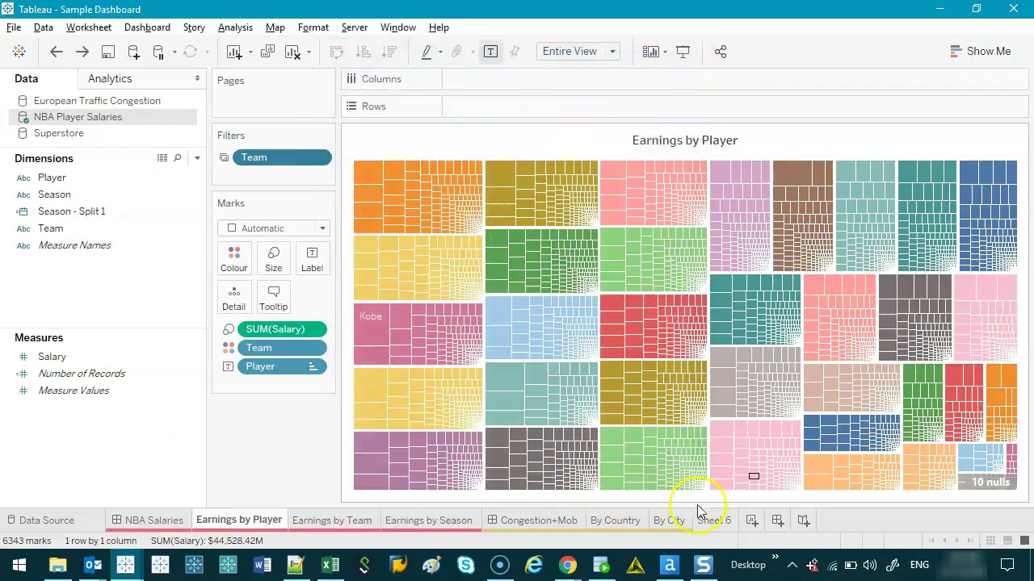
{"action": "left_click", "coordinate": [271, 447]}
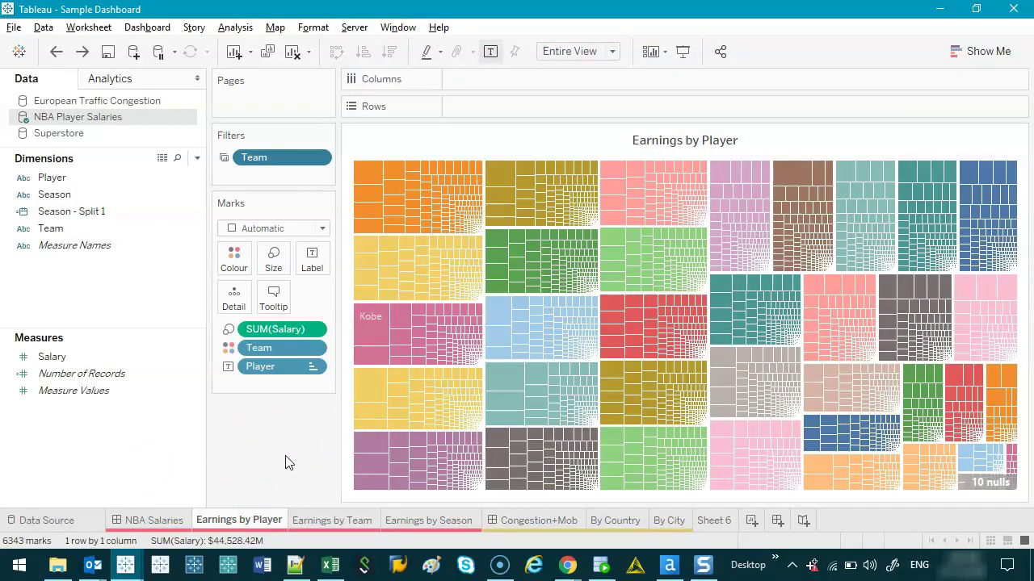
Compare Earnings by Team, then drop Player from Earnings by Player and convert to packed bubbles
{"action": "left_click", "coordinate": [333, 521]}
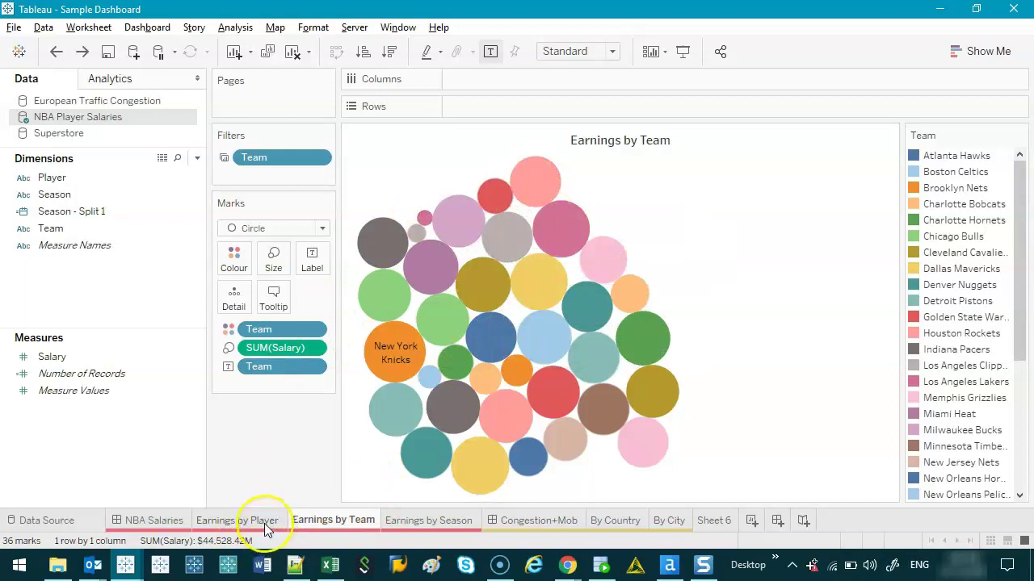
{"action": "left_click", "coordinate": [237, 521]}
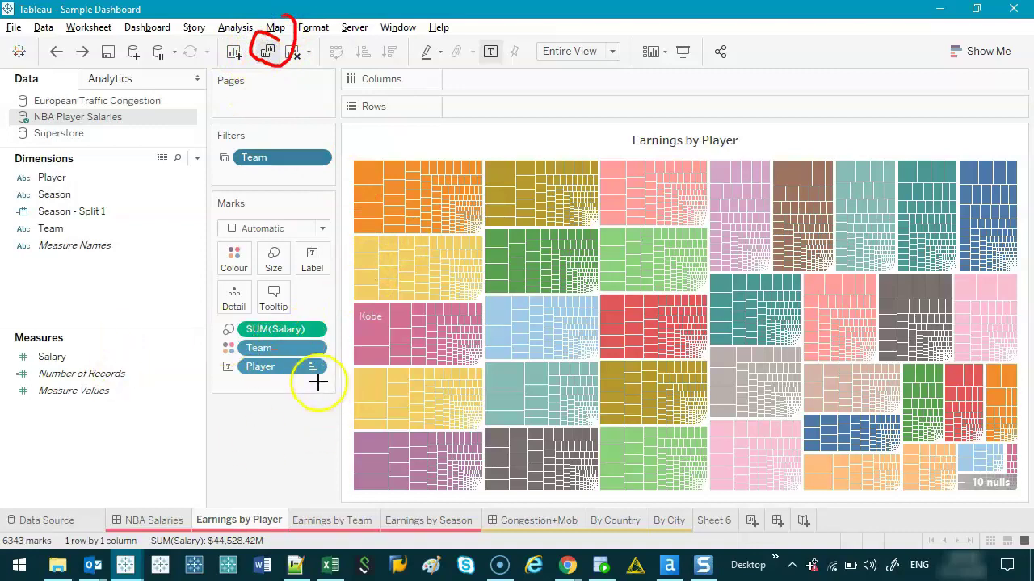
{"action": "mouse_move", "coordinate": [312, 367]}
{"action": "left_mouse_down"}
{"action": "mouse_move", "coordinate": [272, 359]}
{"action": "mouse_move", "coordinate": [287, 433]}
{"action": "left_mouse_up"}
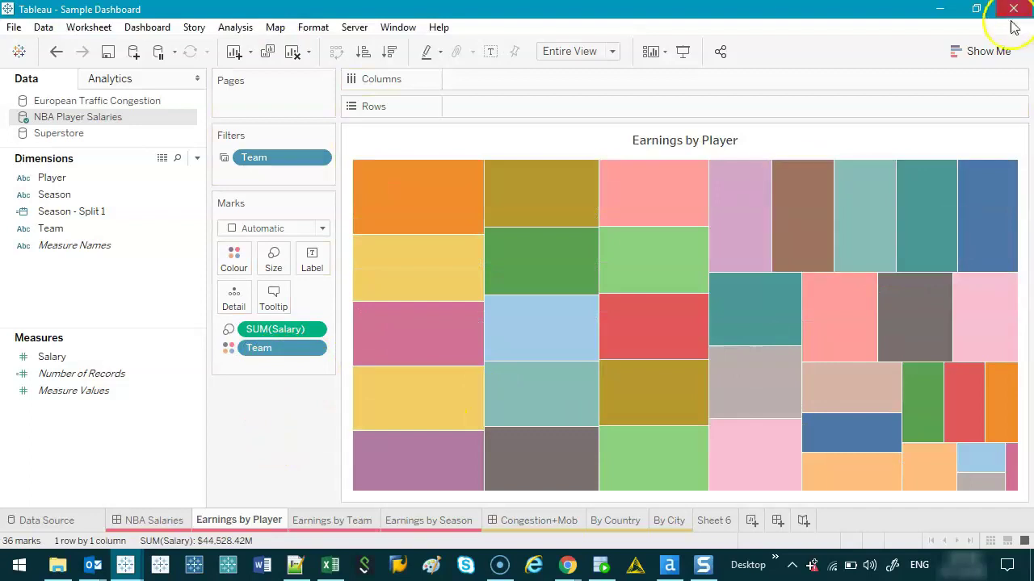
{"action": "left_click", "coordinate": [1000, 48]}
{"action": "left_click", "coordinate": [1000, 356]}
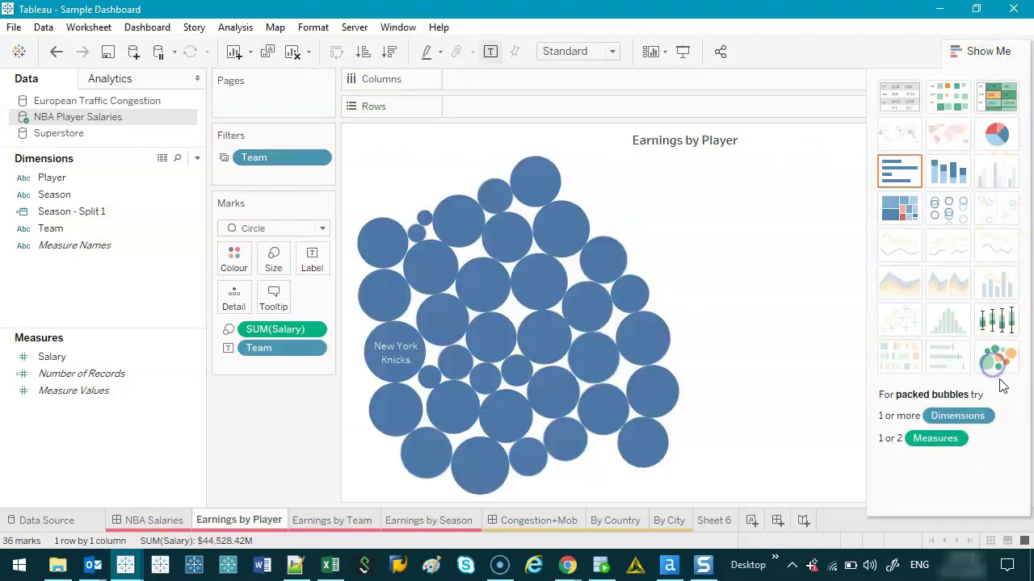
Undo the packed bubbles and Player removal to restore the treemap, then return to Earnings by Team
{"action": "left_click", "coordinate": [54, 53]}
{"action": "left_click", "coordinate": [54, 53]}
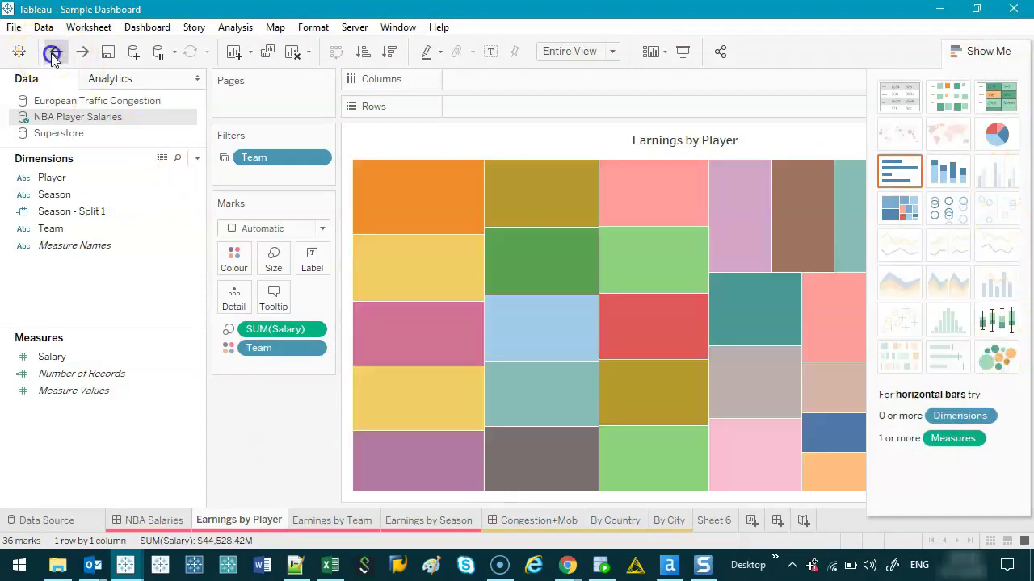
{"action": "left_click", "coordinate": [994, 52]}
{"action": "left_click", "coordinate": [333, 521]}
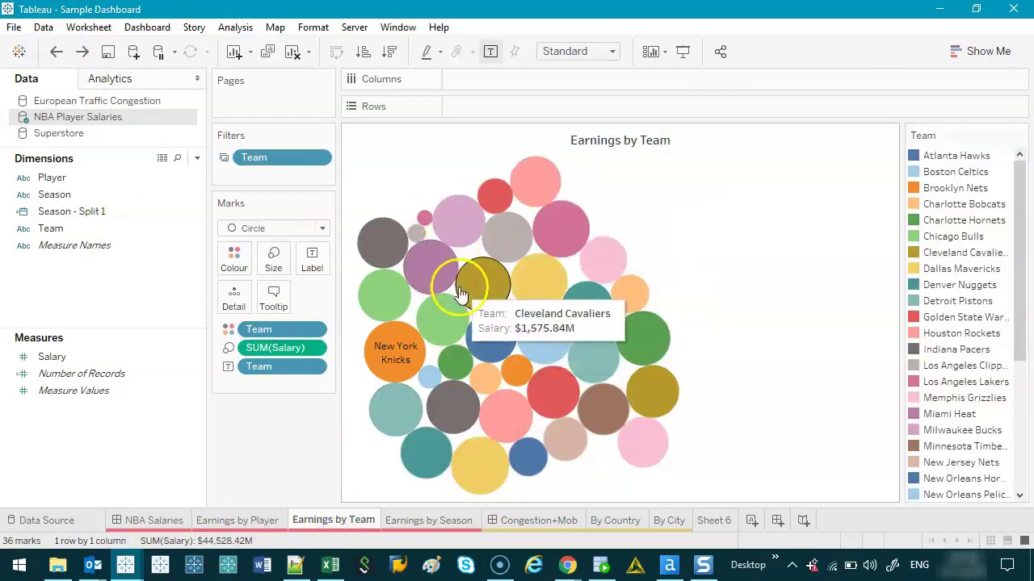
Pen-annotate the Season - Split 1 field and salary bars on Earnings by Season, then clear them
{"action": "left_click", "coordinate": [436, 524]}
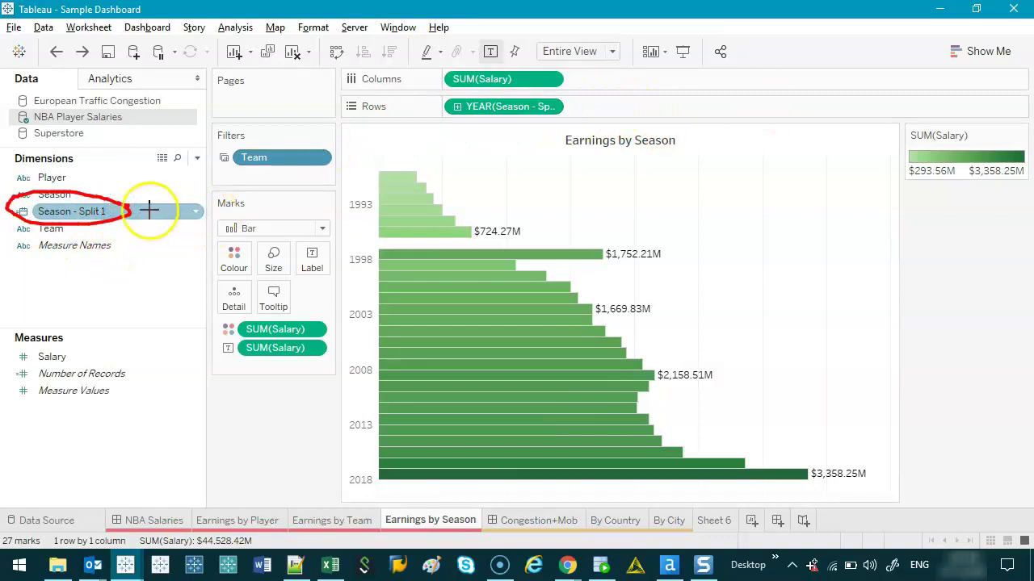
{"action": "left_click_drag", "start_coordinate": [131, 209], "coordinate": [436, 109]}
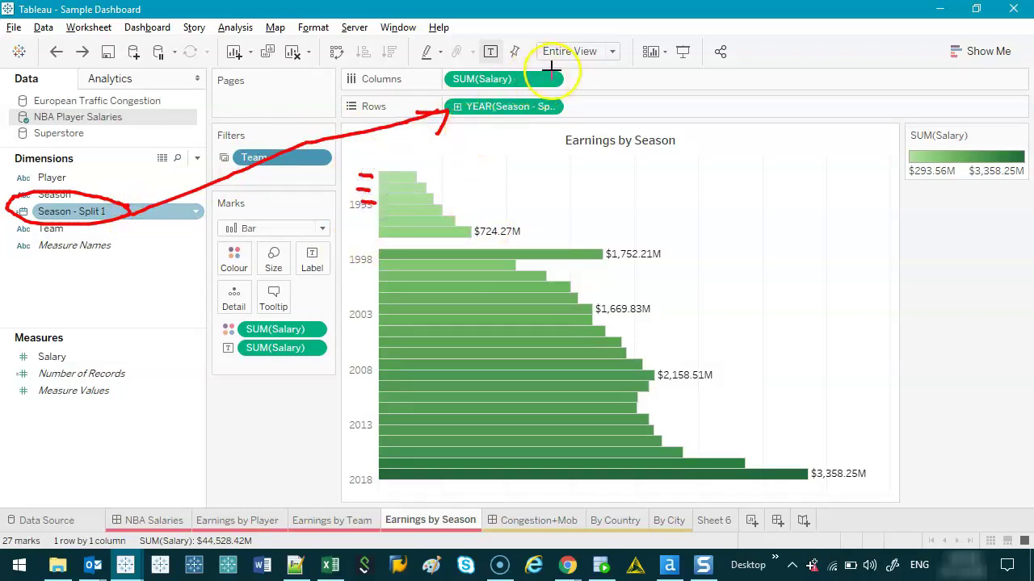
{"action": "left_click_drag", "start_coordinate": [481, 489], "coordinate": [818, 498]}
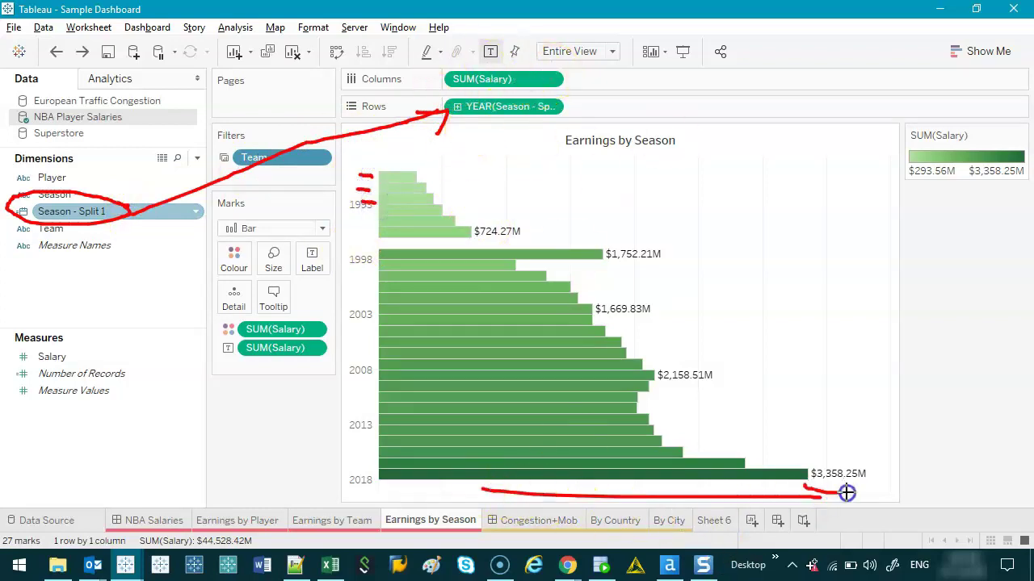
{"action": "key", "text": "Escape"}
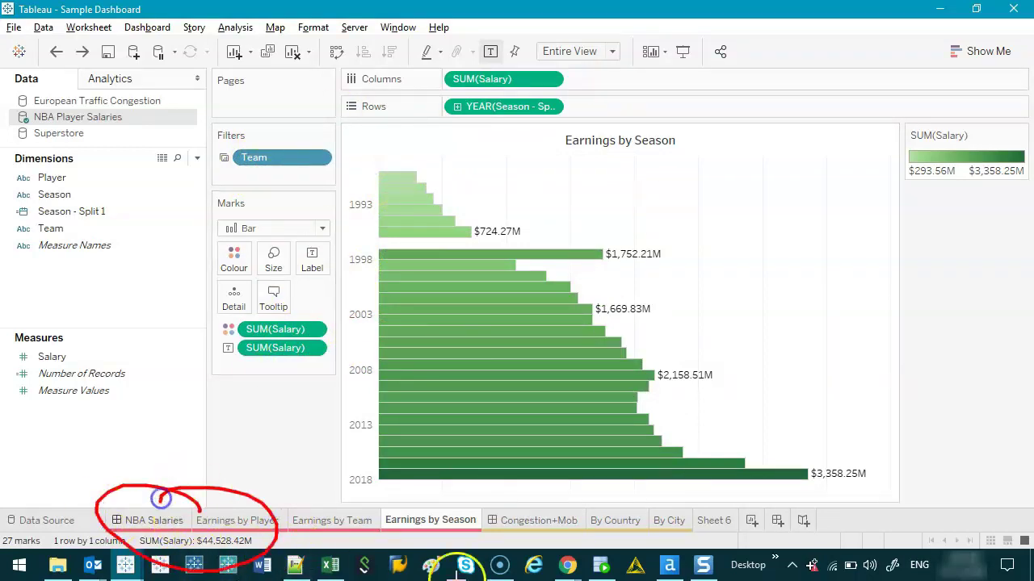
Present the NBA Salaries dashboard full screen, circle the Team filter, then exit
{"action": "left_click", "coordinate": [167, 522]}
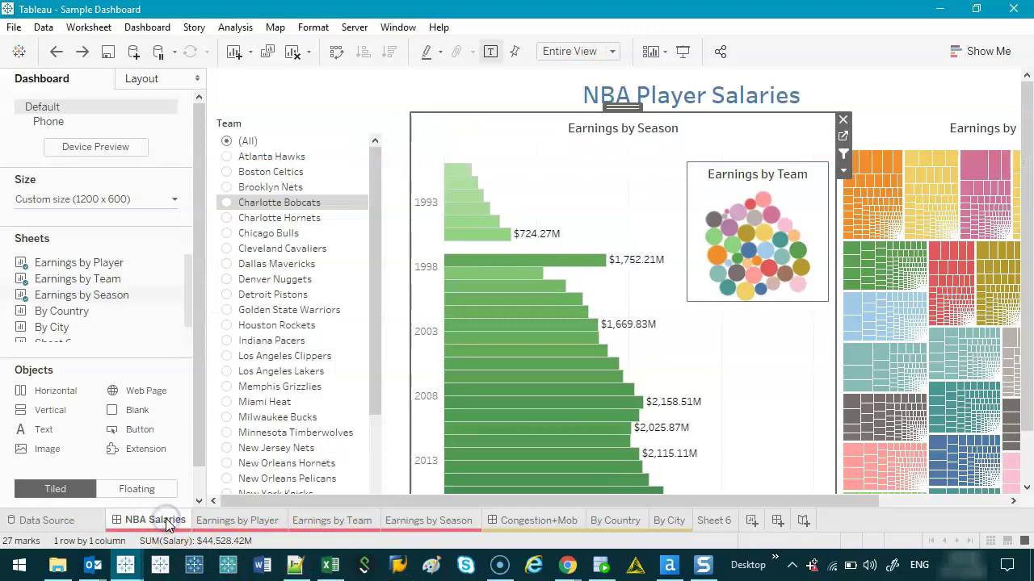
{"action": "key", "text": "F7"}
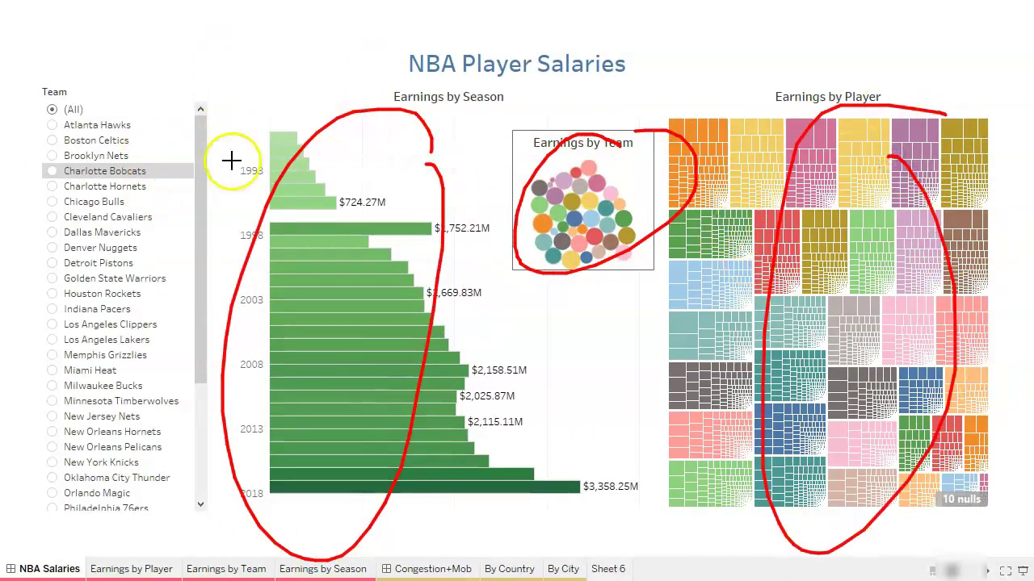
{"action": "left_click_drag", "start_coordinate": [16, 82], "coordinate": [212, 339]}
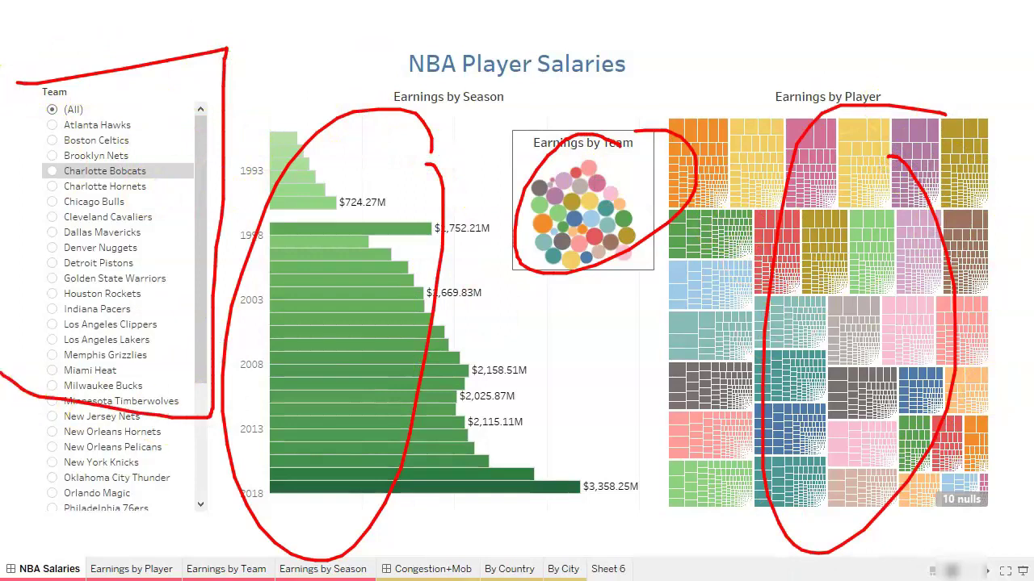
{"action": "key", "text": "Escape"}
{"action": "key", "text": "Escape"}
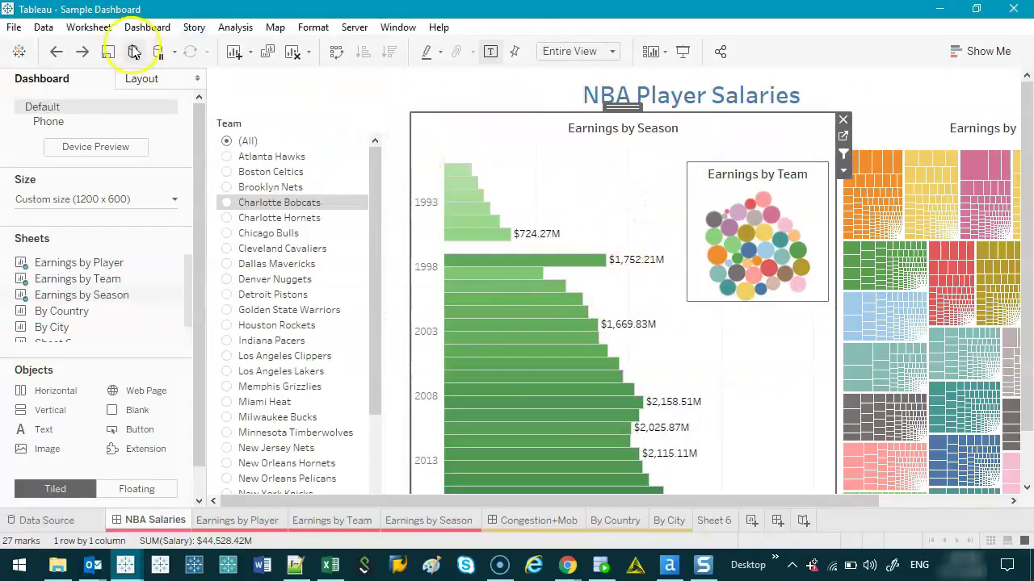
Confirm the Team filter's Selected Worksheets covers all three NBA sheets, cancelling without changes
{"action": "left_click", "coordinate": [235, 27]}
{"action": "left_click", "coordinate": [282, 281]}
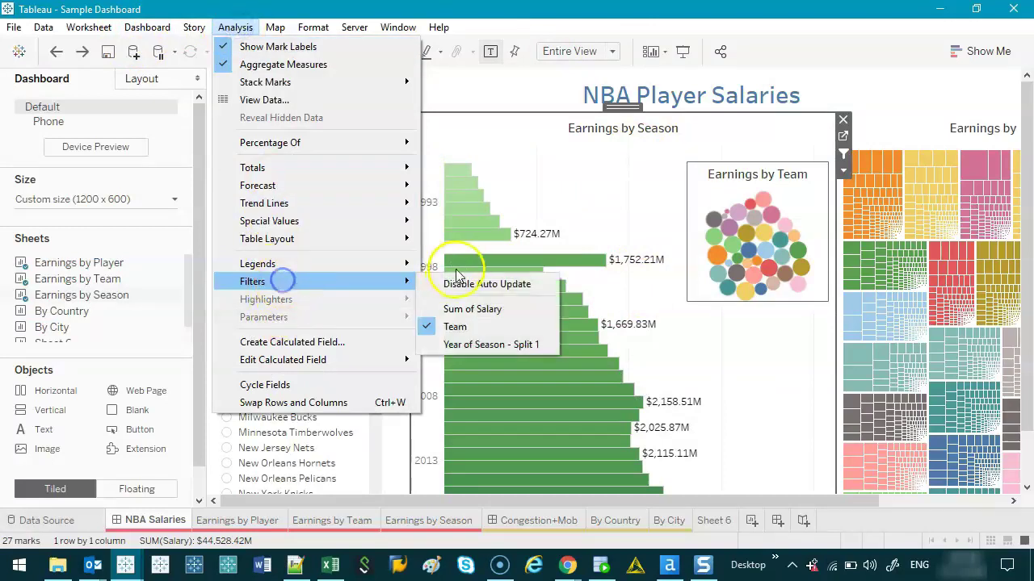
{"action": "left_click", "coordinate": [613, 188]}
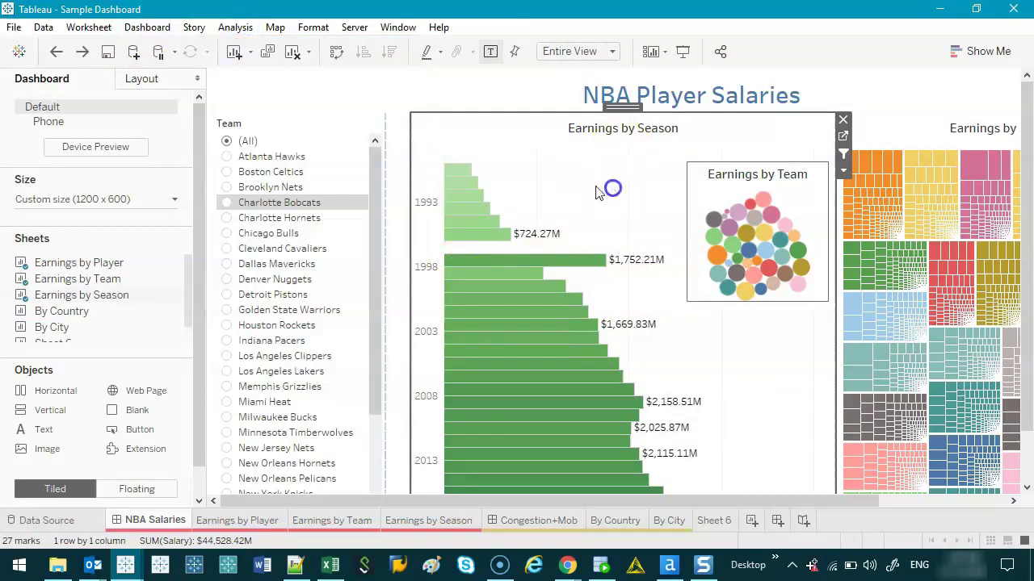
{"action": "left_click", "coordinate": [343, 125]}
{"action": "left_click", "coordinate": [394, 136]}
{"action": "left_click", "coordinate": [453, 164]}
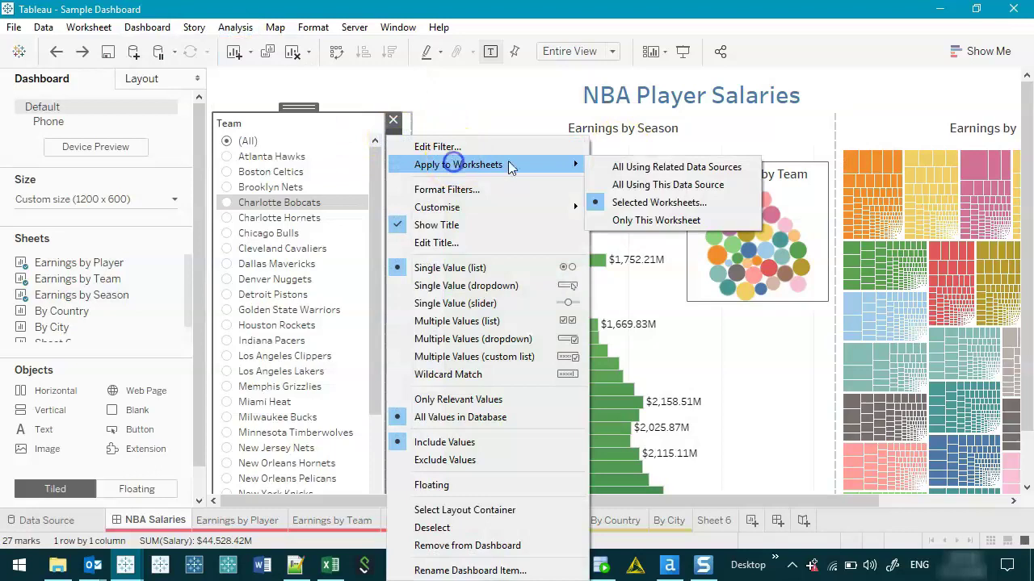
{"action": "left_click", "coordinate": [646, 202]}
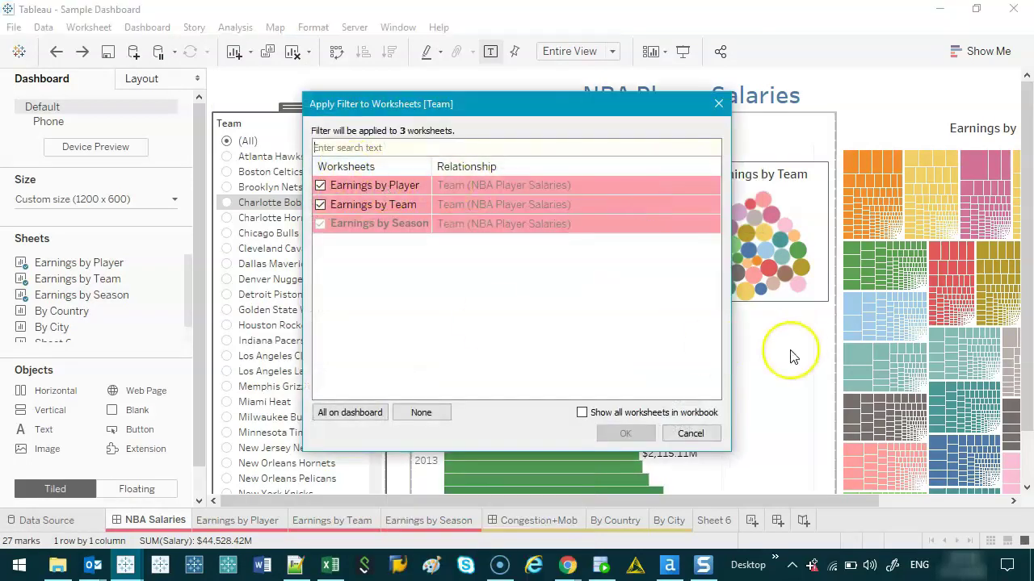
{"action": "left_click", "coordinate": [701, 436]}
{"action": "left_click", "coordinate": [653, 457]}
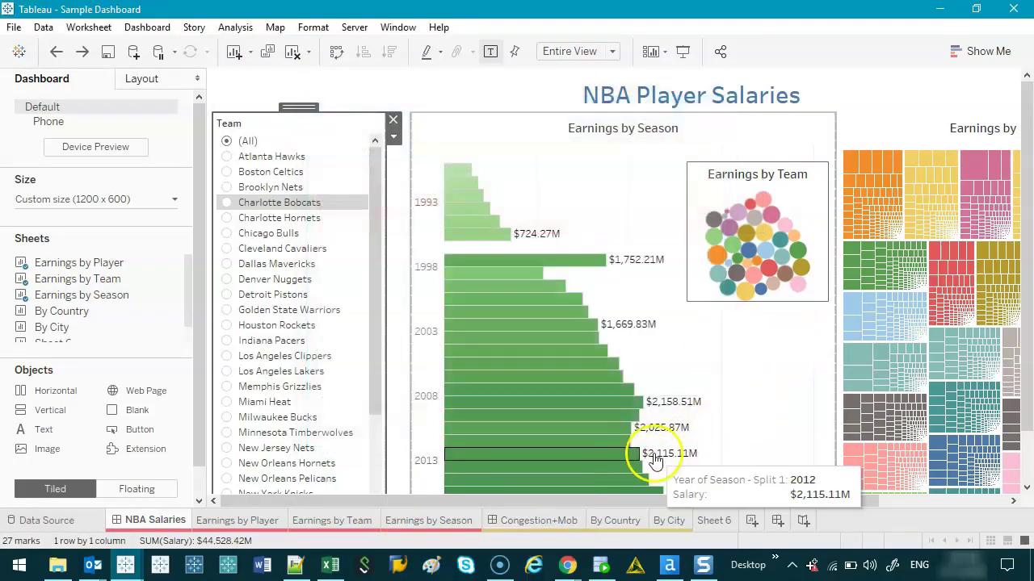
Present Congestion+Mob full screen, circling the By City chart and northern European countries, then exit
{"action": "left_click", "coordinate": [556, 520]}
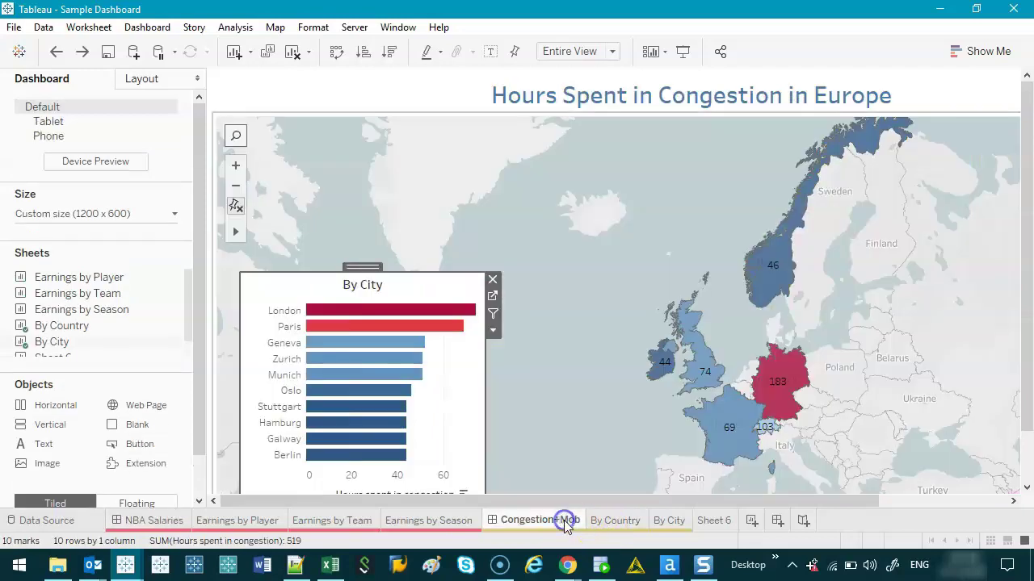
{"action": "key", "text": "F7"}
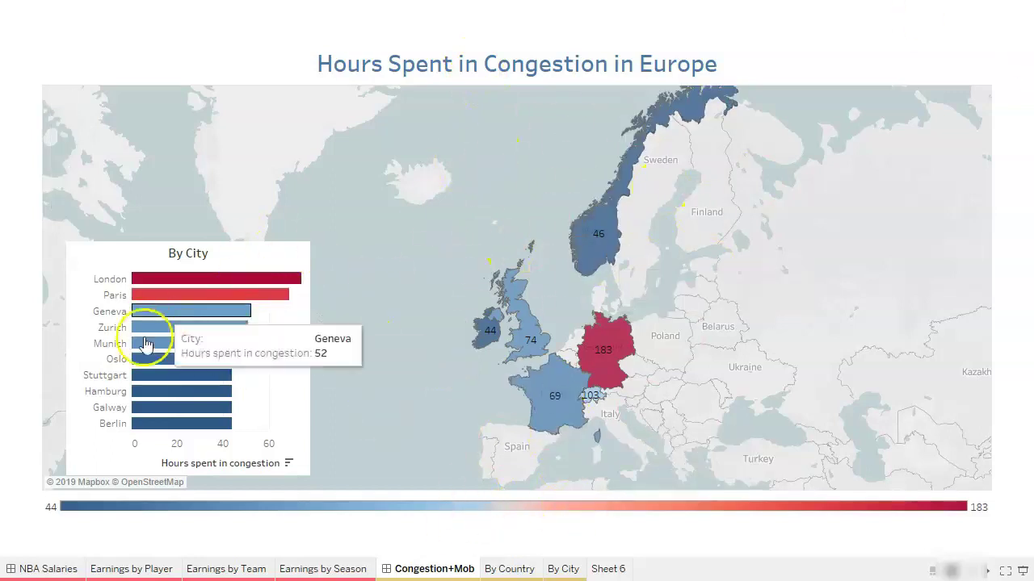
{"action": "left_click_drag", "start_coordinate": [272, 240], "coordinate": [252, 259]}
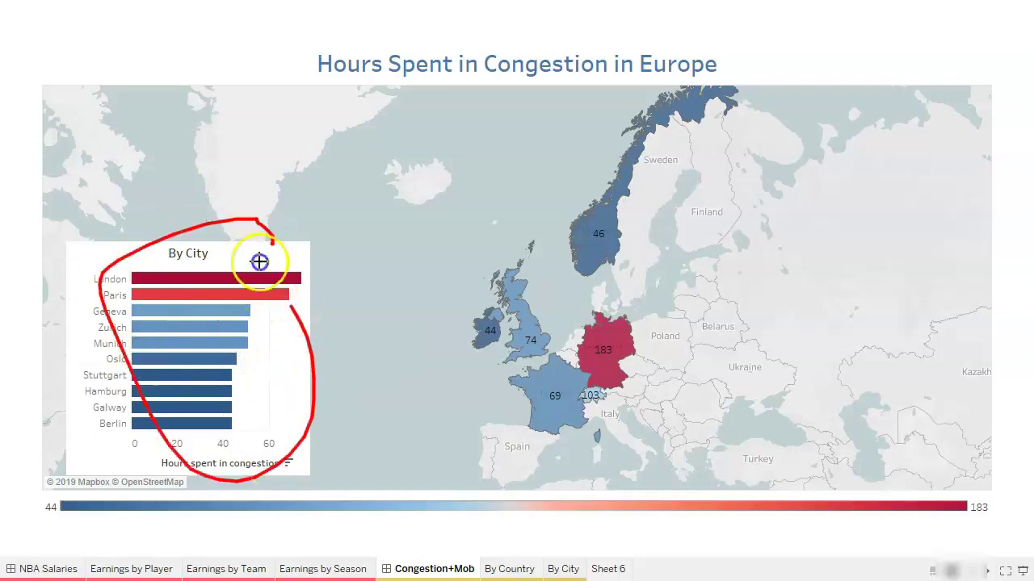
{"action": "mouse_move", "coordinate": [687, 166]}
{"action": "left_mouse_down"}
{"action": "mouse_move", "coordinate": [572, 478]}
{"action": "mouse_move", "coordinate": [675, 176]}
{"action": "left_mouse_up"}
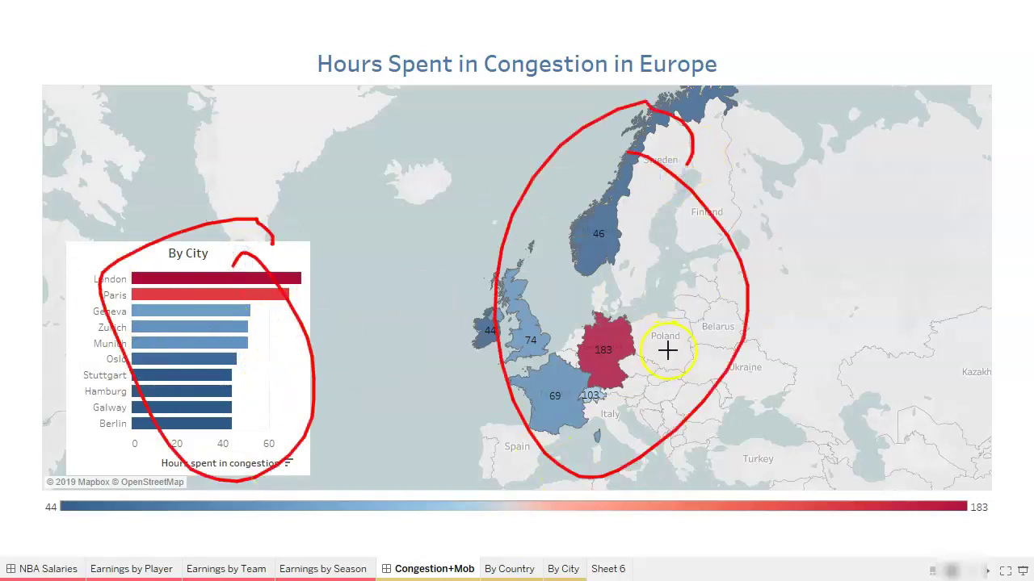
{"action": "key", "text": "Escape"}
{"action": "key", "text": "Escape"}
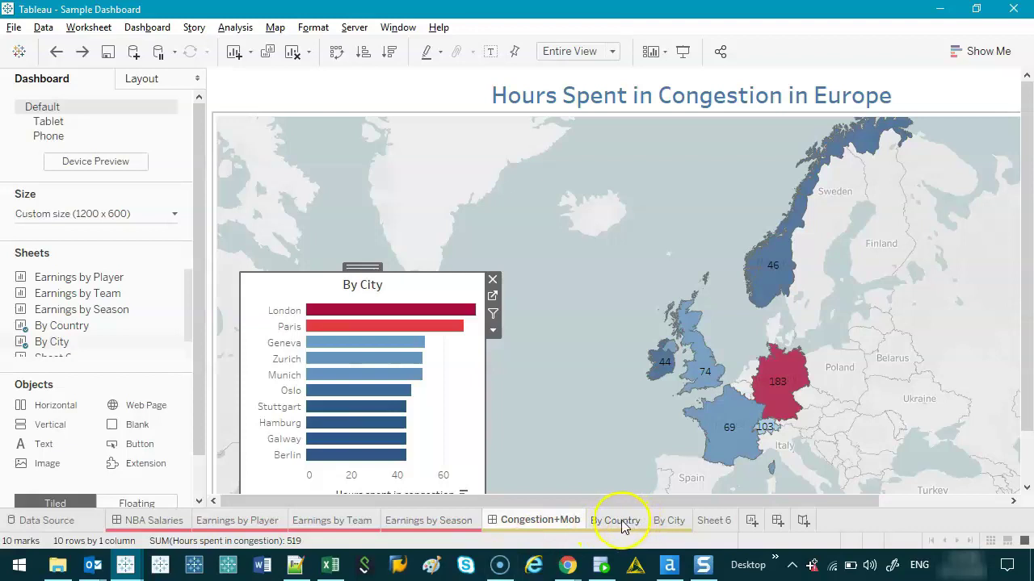
{"action": "left_click", "coordinate": [628, 521]}
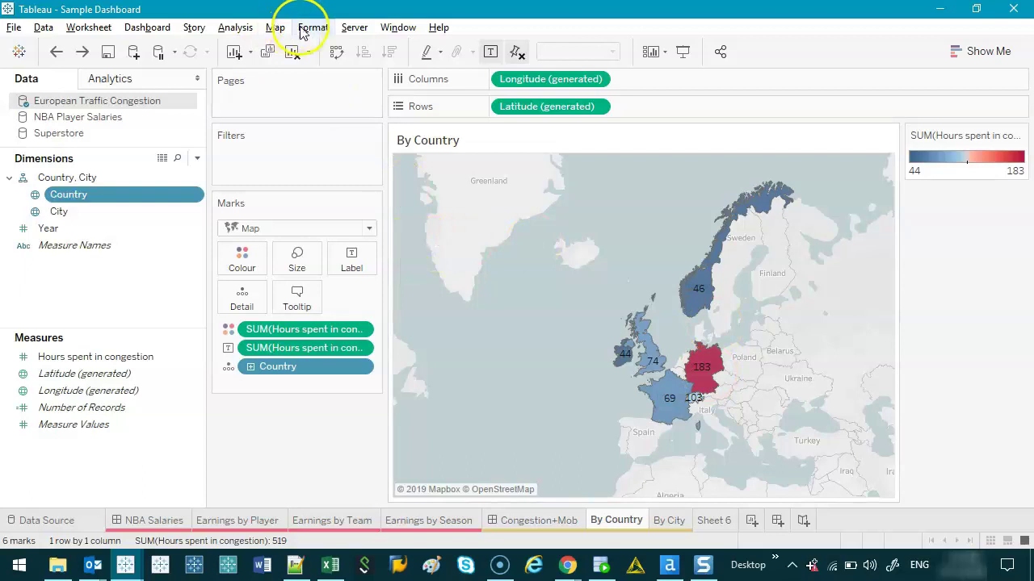
{"action": "left_click", "coordinate": [274, 27]}
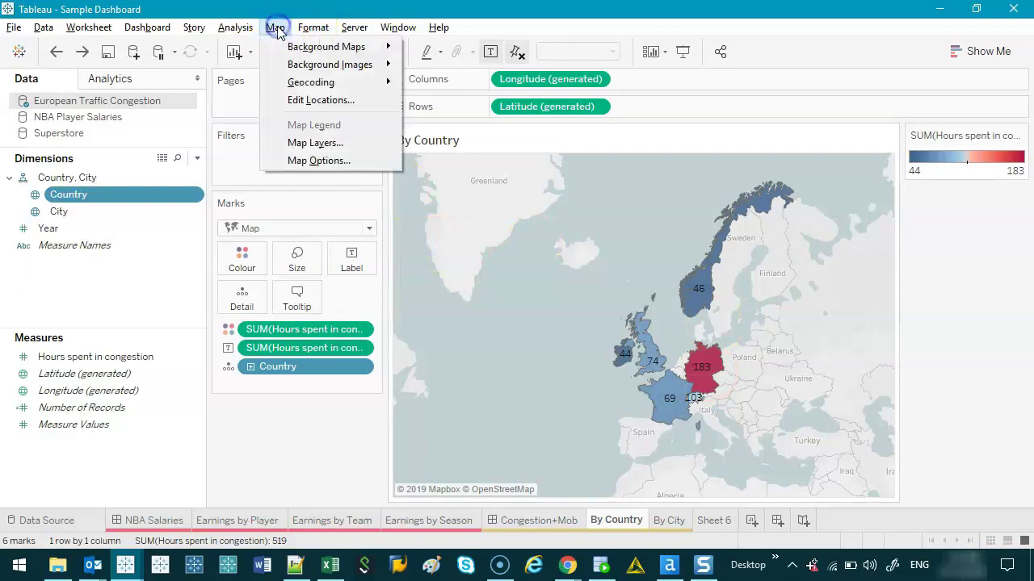
{"action": "left_click", "coordinate": [291, 101]}
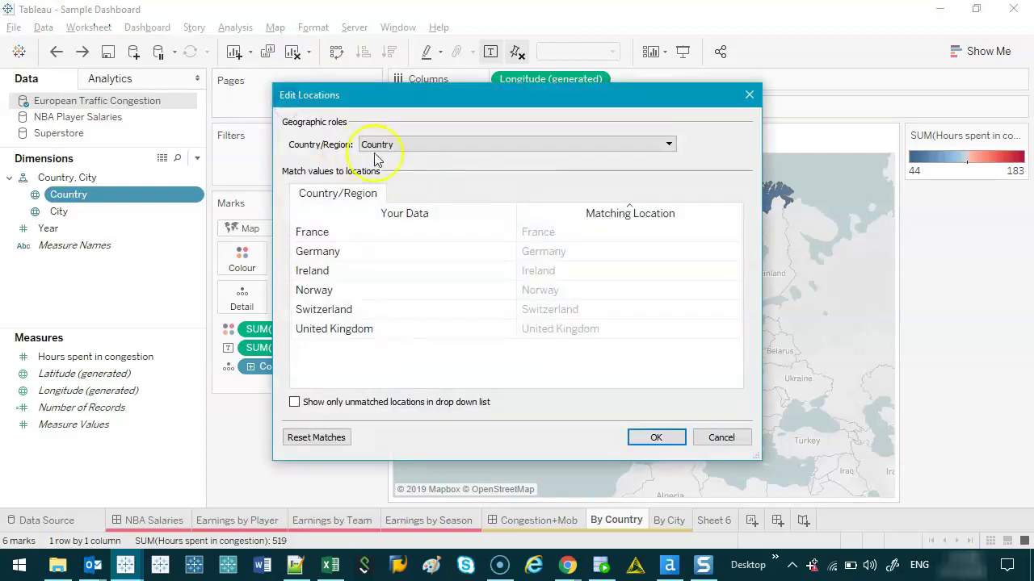
{"action": "left_click", "coordinate": [420, 148]}
{"action": "left_click", "coordinate": [423, 148]}
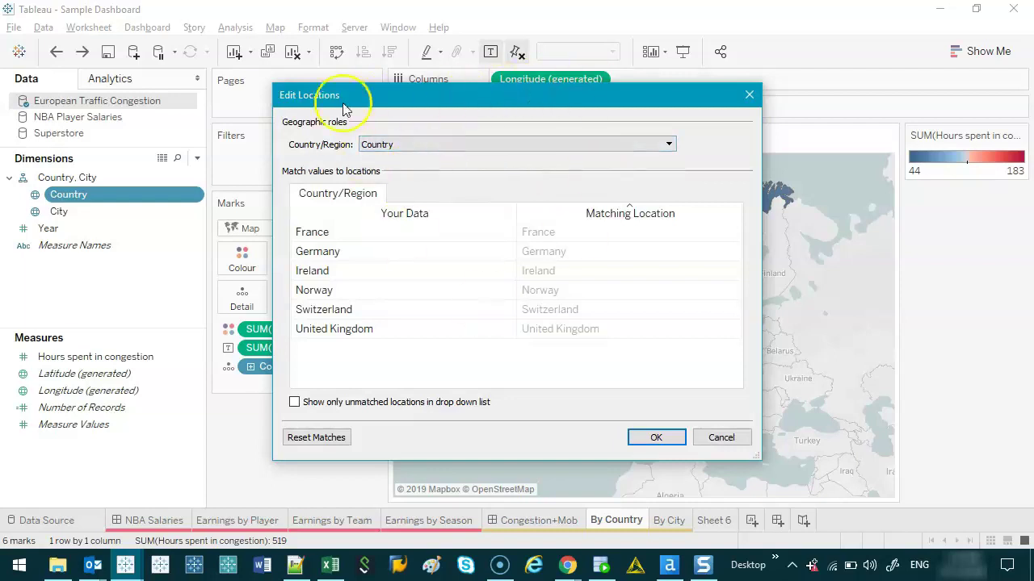
{"action": "left_click", "coordinate": [384, 145]}
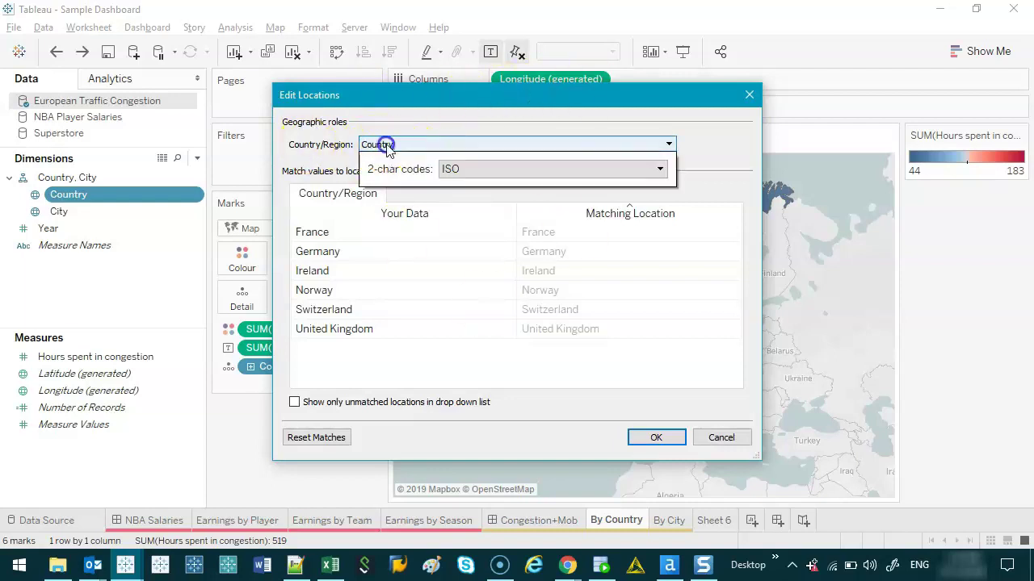
{"action": "left_click", "coordinate": [487, 143]}
{"action": "left_click", "coordinate": [598, 144]}
{"action": "left_click", "coordinate": [723, 145]}
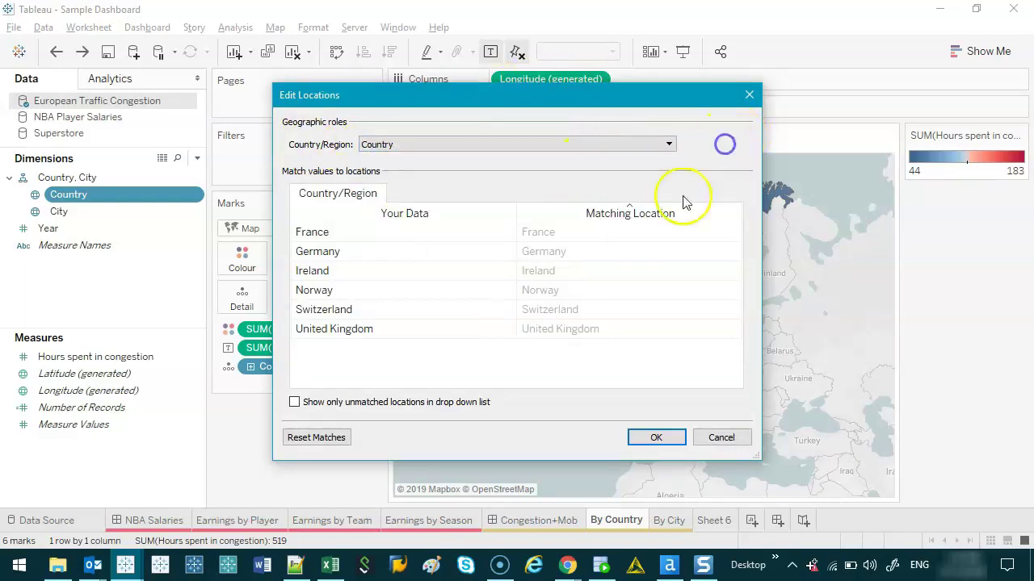
{"action": "left_click", "coordinate": [748, 97]}
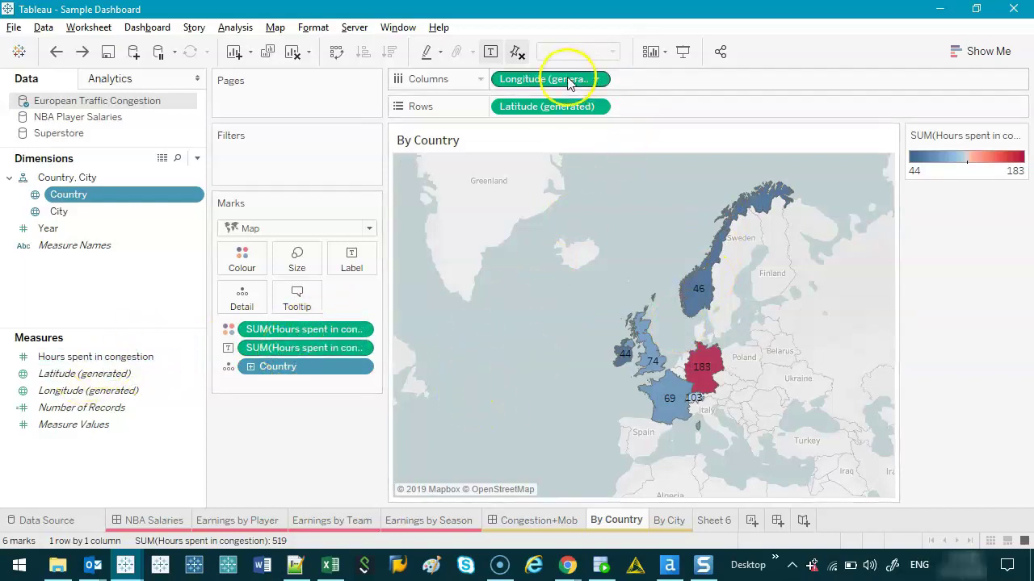
View By City, then briefly present the Congestion+Mob dashboard and select its country map
{"action": "left_click", "coordinate": [678, 525]}
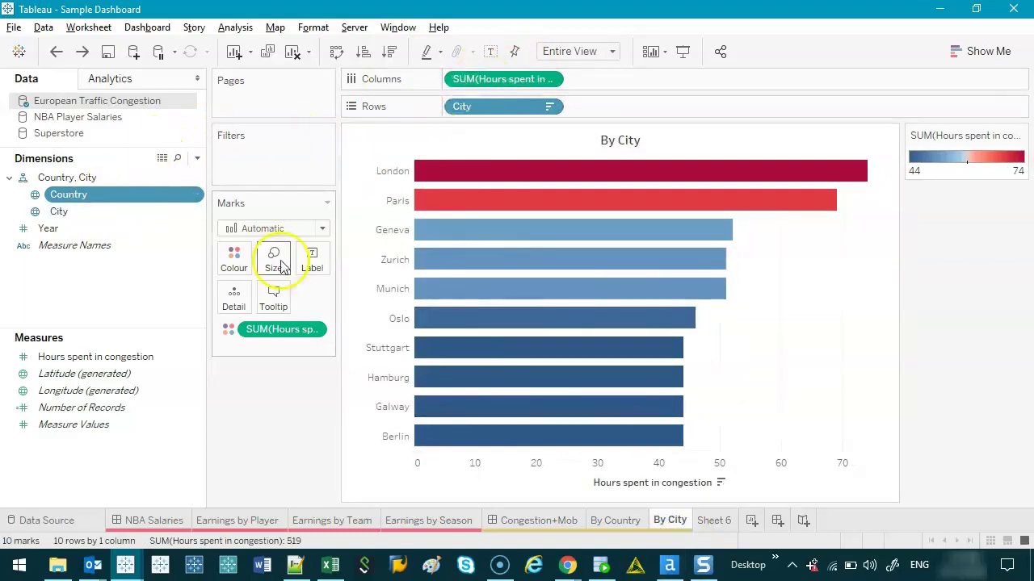
{"action": "left_click", "coordinate": [568, 525]}
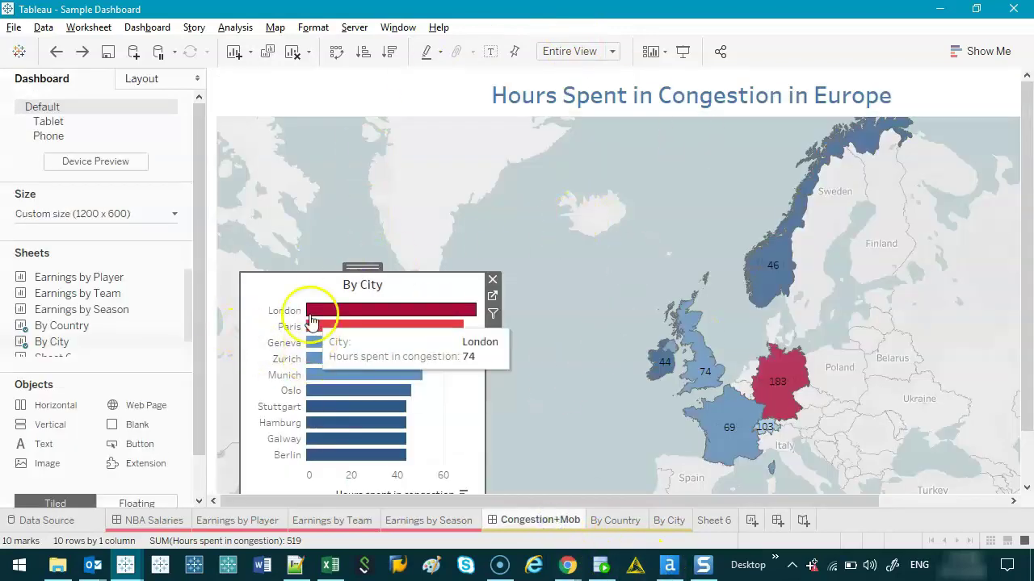
{"action": "key", "text": "F7"}
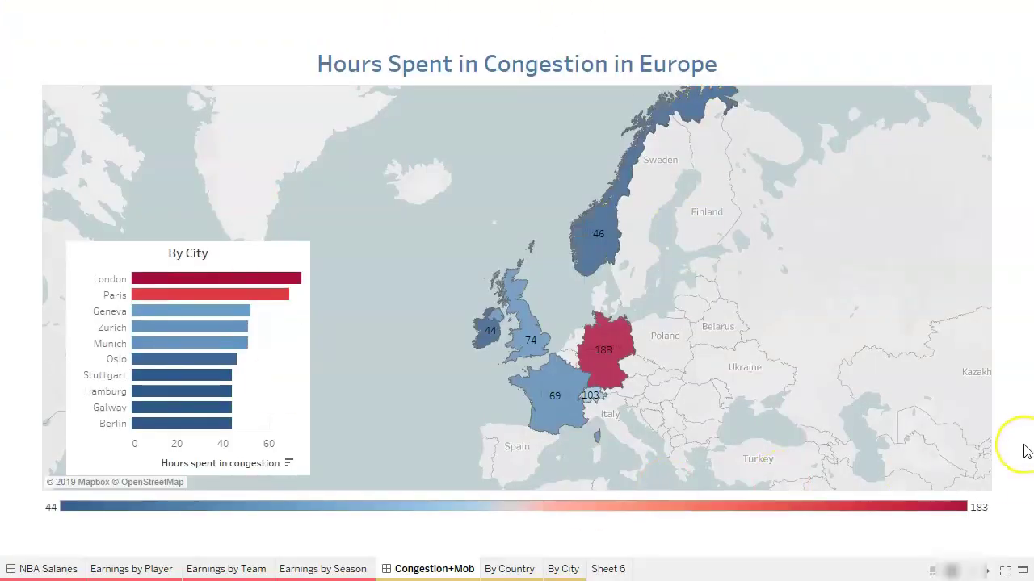
{"action": "key", "text": "Escape"}
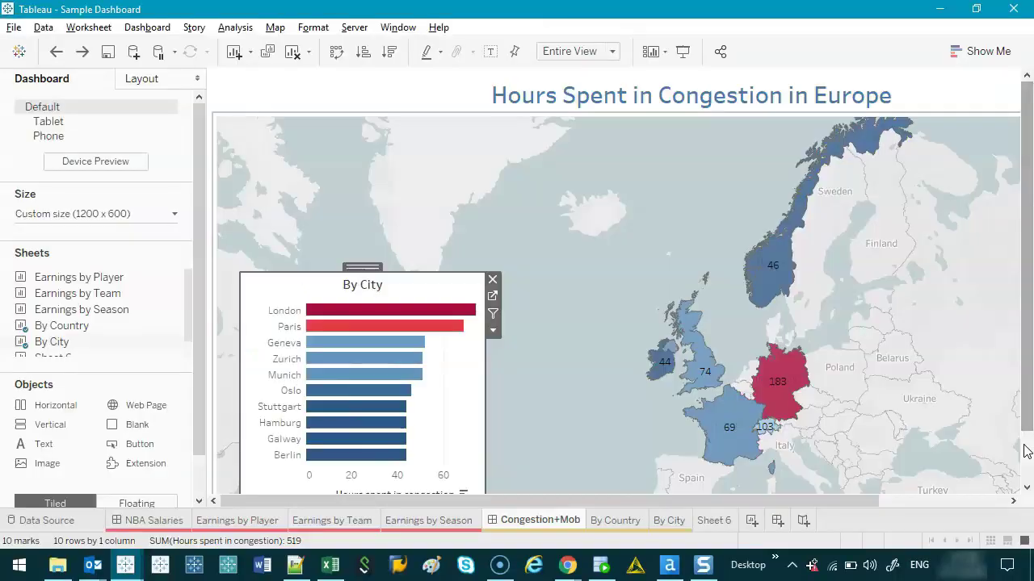
{"action": "left_click", "coordinate": [522, 421]}
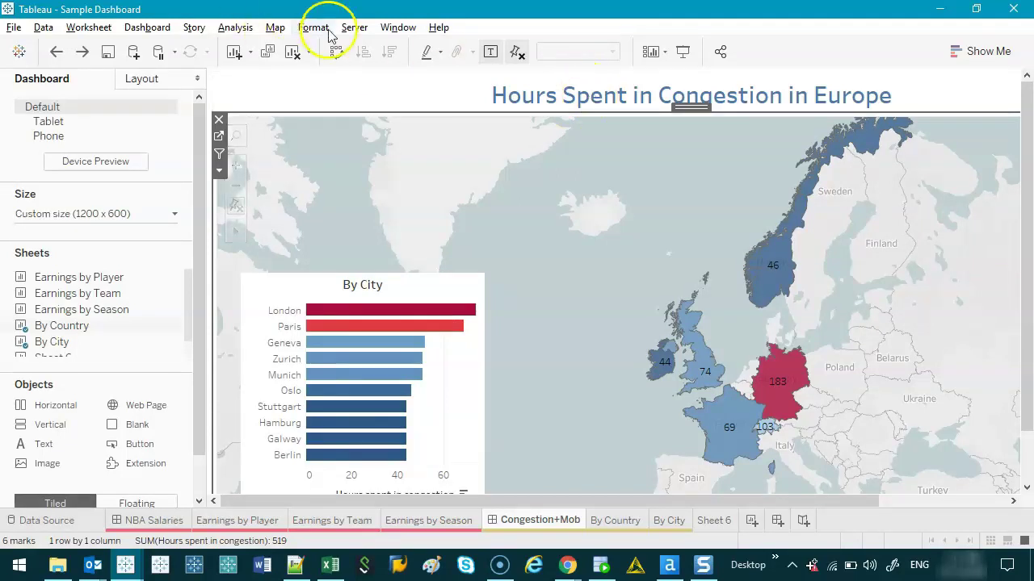
Start Server > Sign In with Tableau Online as the server and connect
{"action": "left_click", "coordinate": [355, 32]}
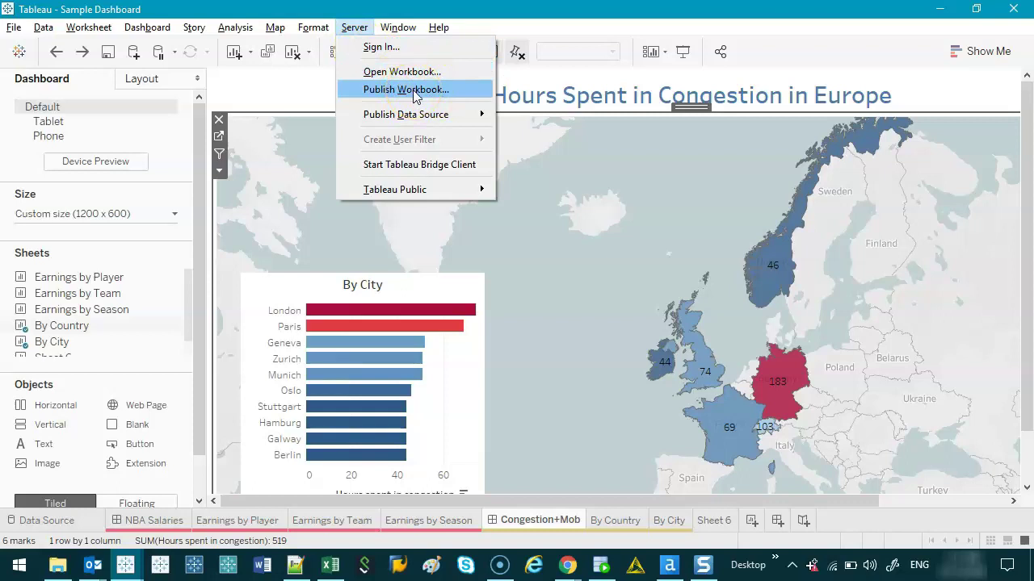
{"action": "left_click", "coordinate": [420, 48]}
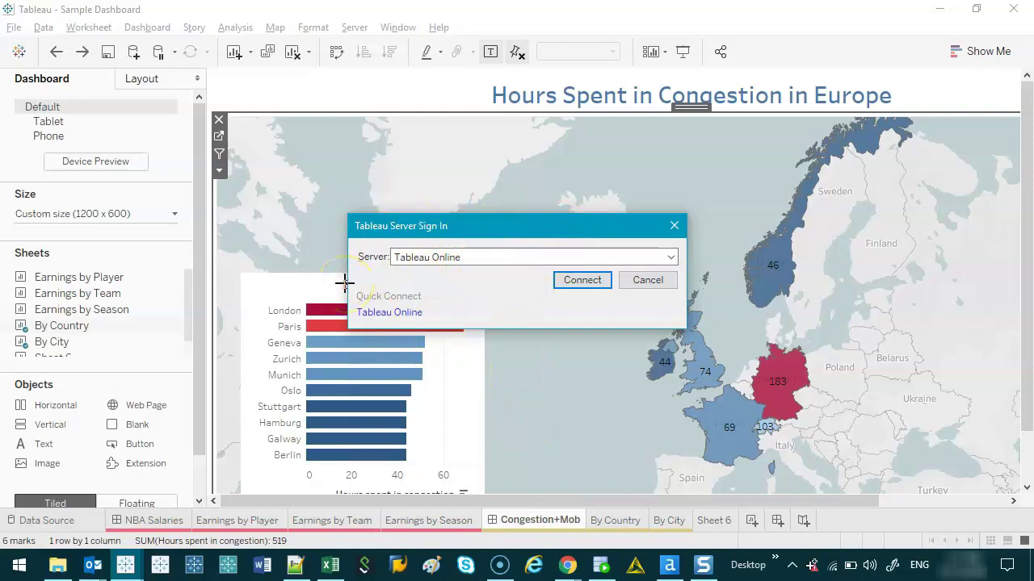
{"action": "mouse_move", "coordinate": [474, 294]}
{"action": "left_mouse_down"}
{"action": "mouse_move", "coordinate": [439, 296]}
{"action": "mouse_move", "coordinate": [350, 365]}
{"action": "mouse_move", "coordinate": [427, 300]}
{"action": "left_mouse_up"}
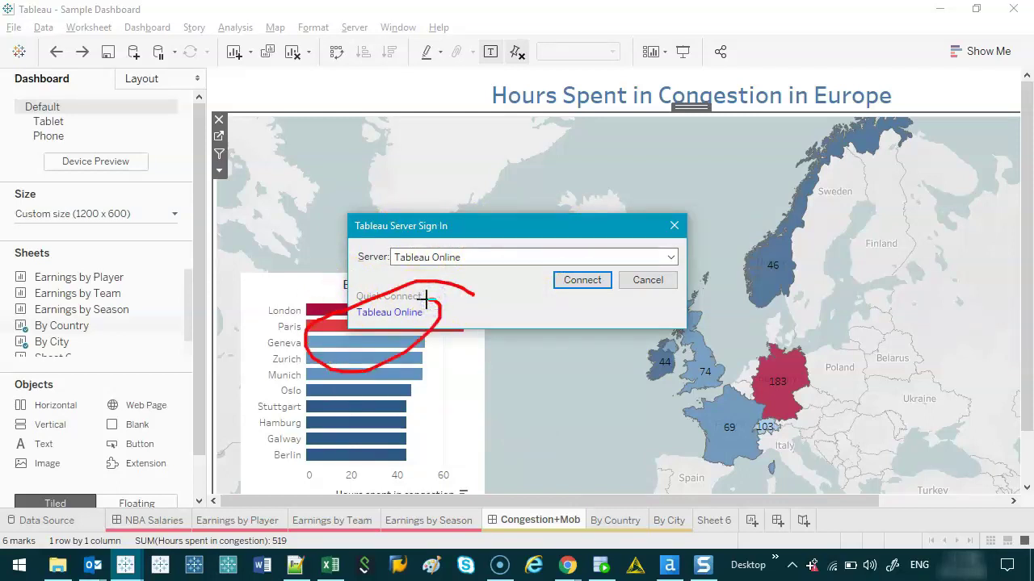
{"action": "key", "text": "Escape"}
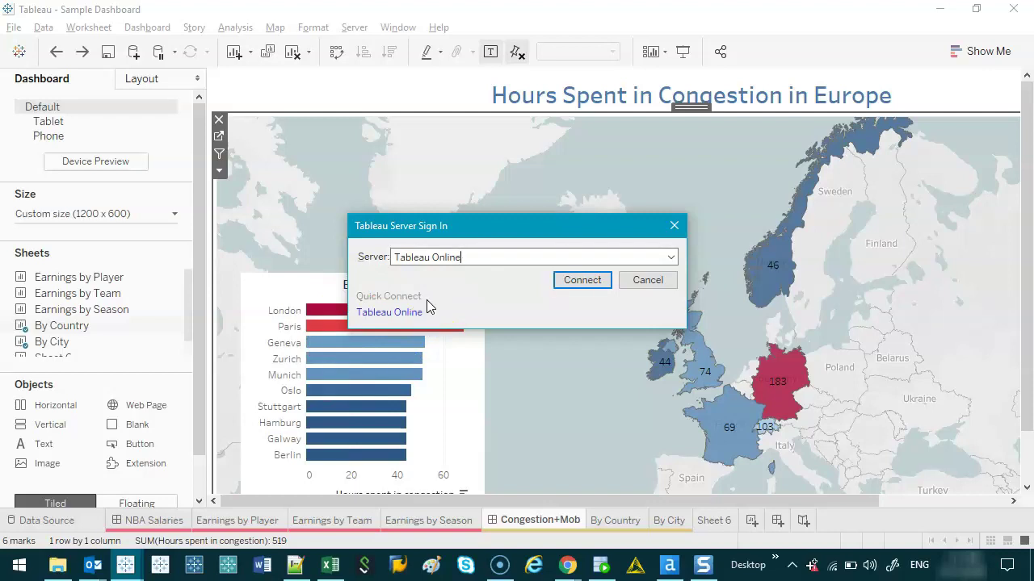
{"action": "left_click", "coordinate": [670, 257]}
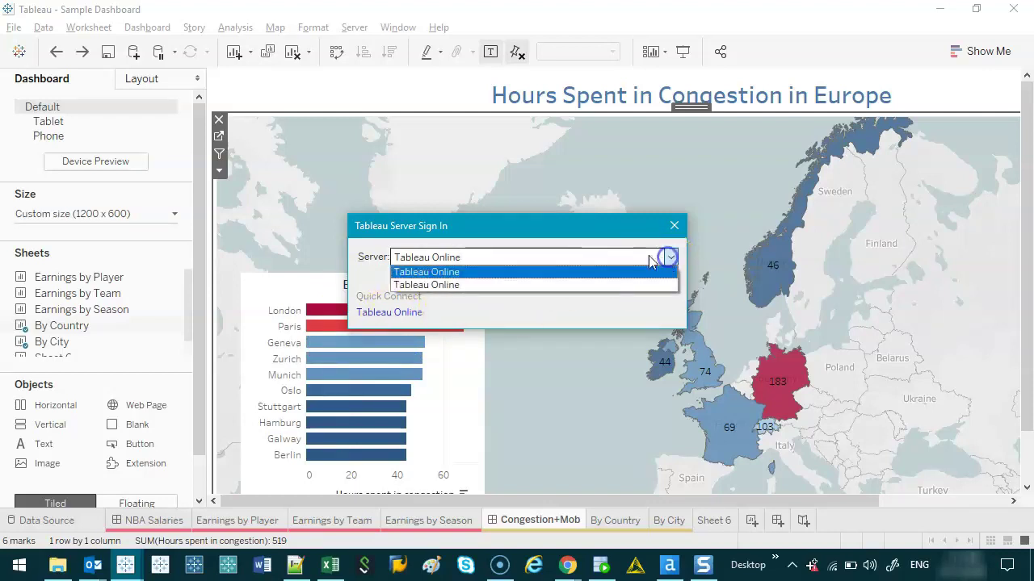
{"action": "left_click", "coordinate": [494, 259]}
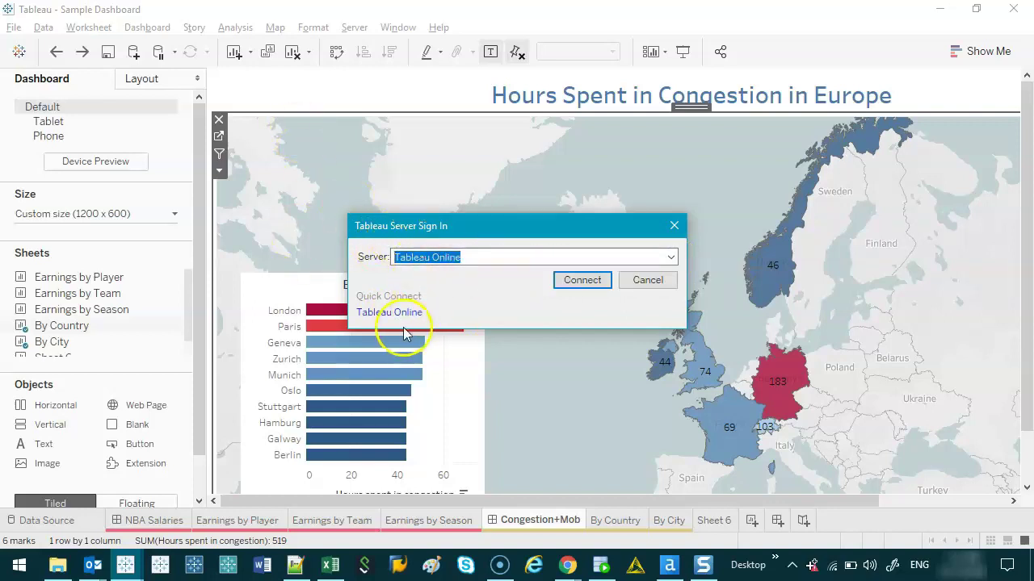
{"action": "left_click", "coordinate": [473, 308]}
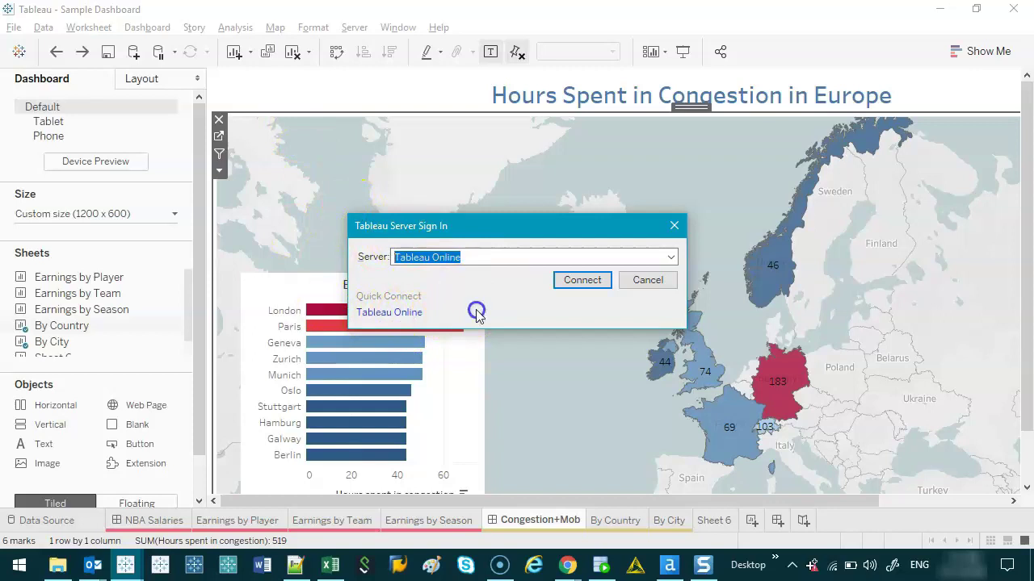
{"action": "left_click", "coordinate": [390, 320]}
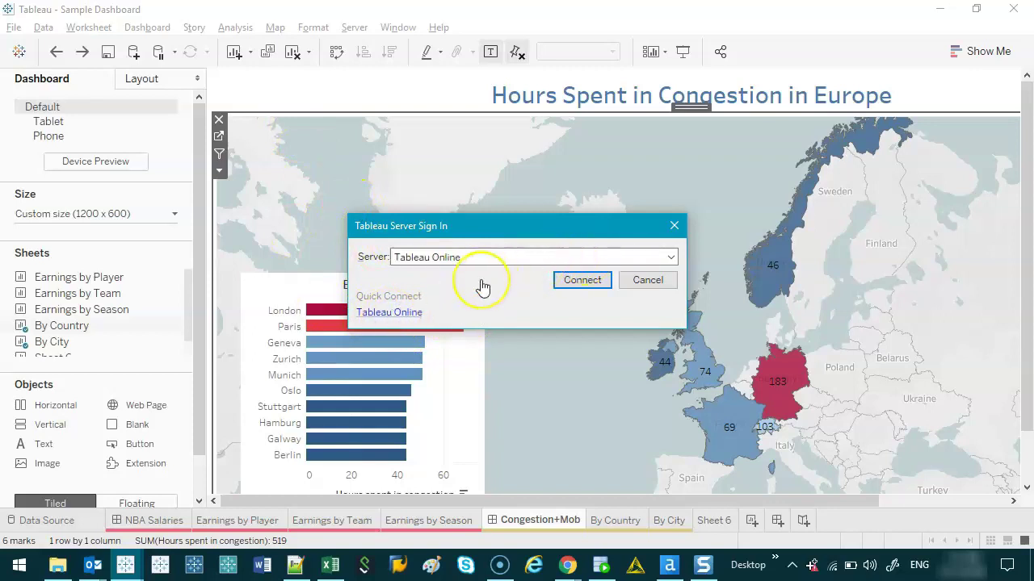
{"action": "key", "text": "Return"}
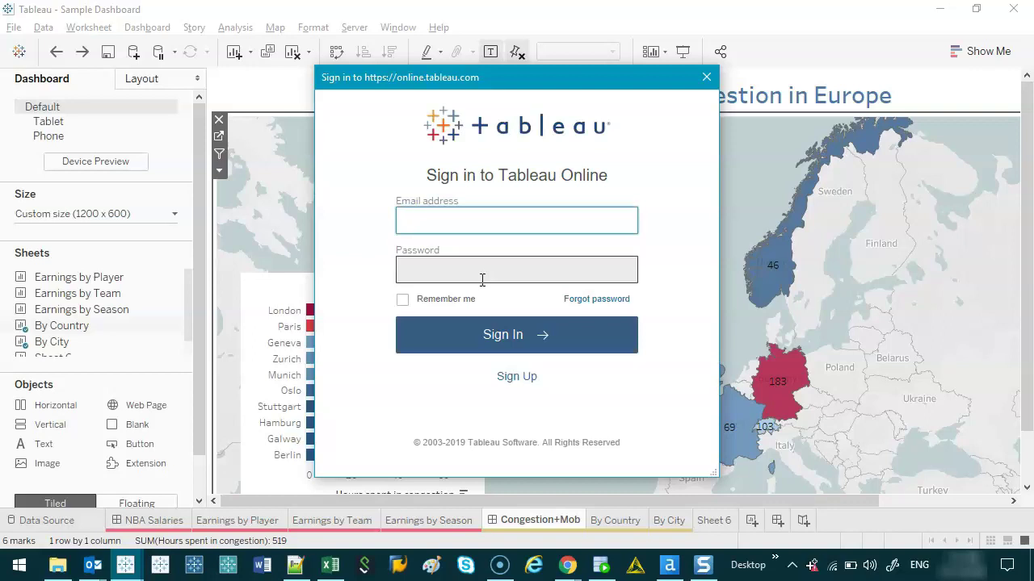
Sign in to Tableau Online with the account email and password
{"action": "left_click", "coordinate": [477, 229]}
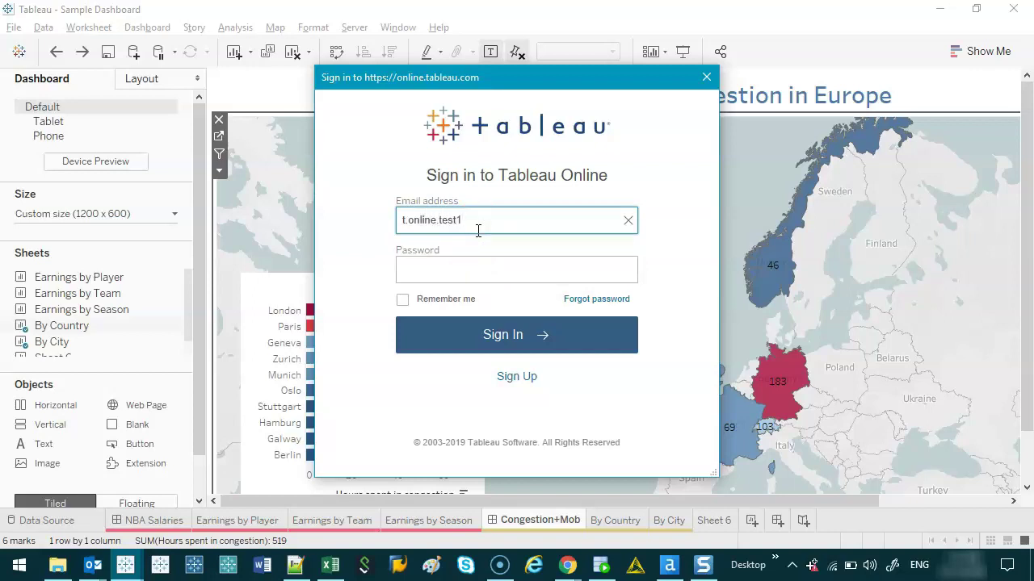
{"action": "type", "text": "om"}
{"action": "key", "text": "Tab"}
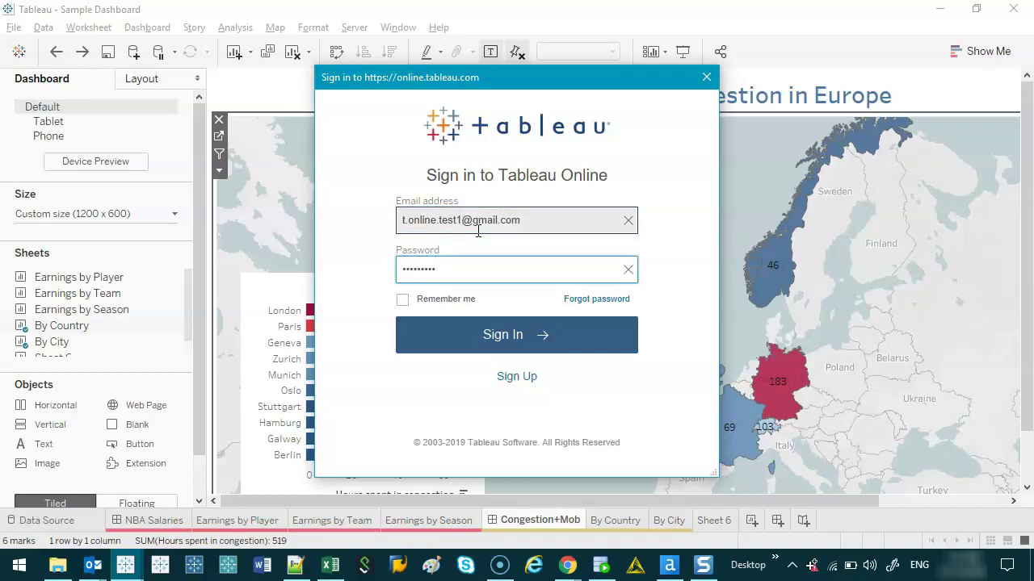
{"action": "left_click", "coordinate": [510, 336]}
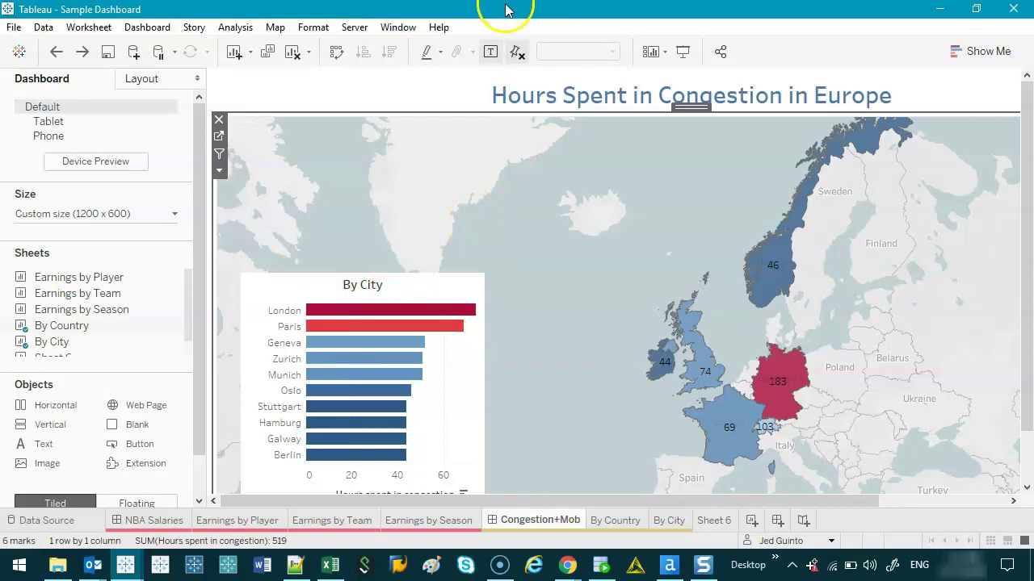
Start publishing the workbook from the Server menu, showing project Default and name Sample Dashboard
{"action": "left_click", "coordinate": [360, 30]}
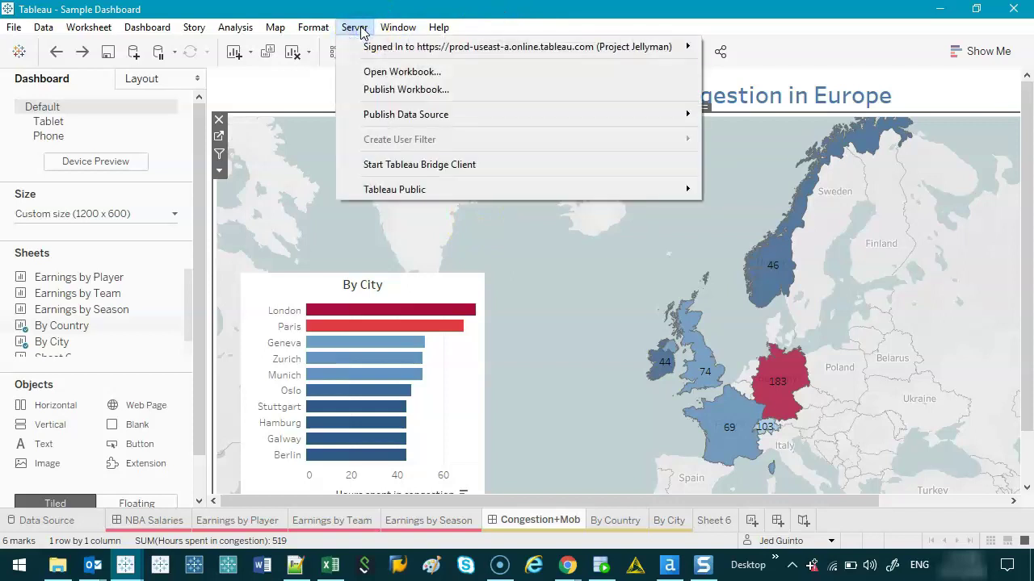
{"action": "mouse_move", "coordinate": [408, 46]}
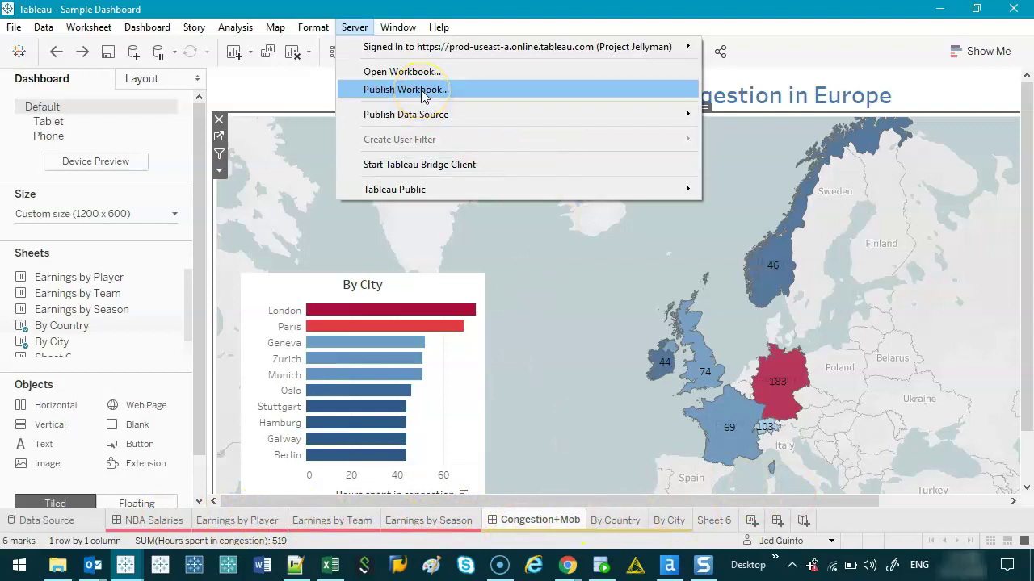
{"action": "left_click", "coordinate": [503, 91]}
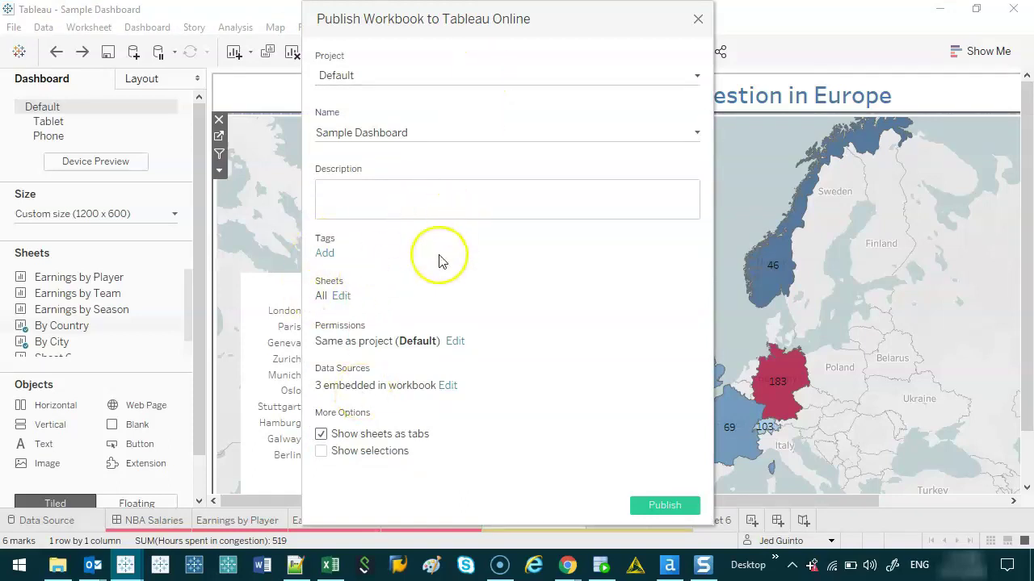
Choose the Budget project and rename the workbook to 'NBA Salaries and Congestion'
{"action": "left_click", "coordinate": [376, 75]}
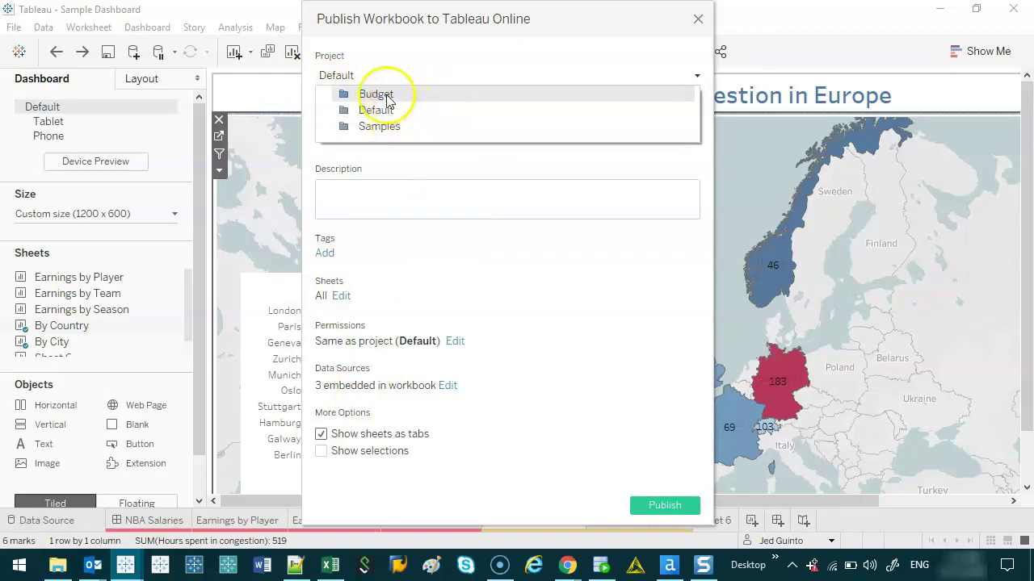
{"action": "left_click", "coordinate": [440, 94]}
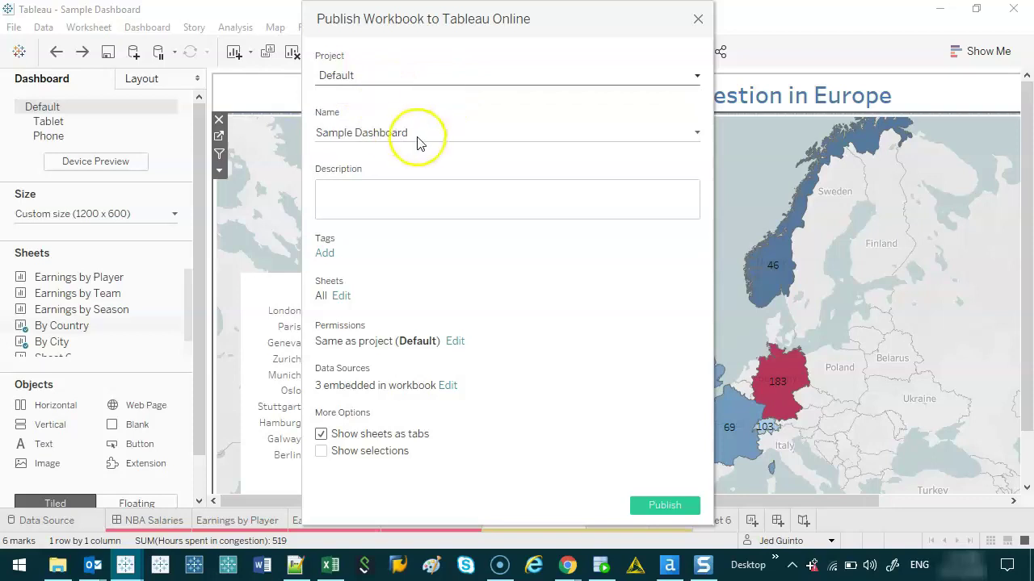
{"action": "left_click_drag", "start_coordinate": [427, 134], "coordinate": [253, 132]}
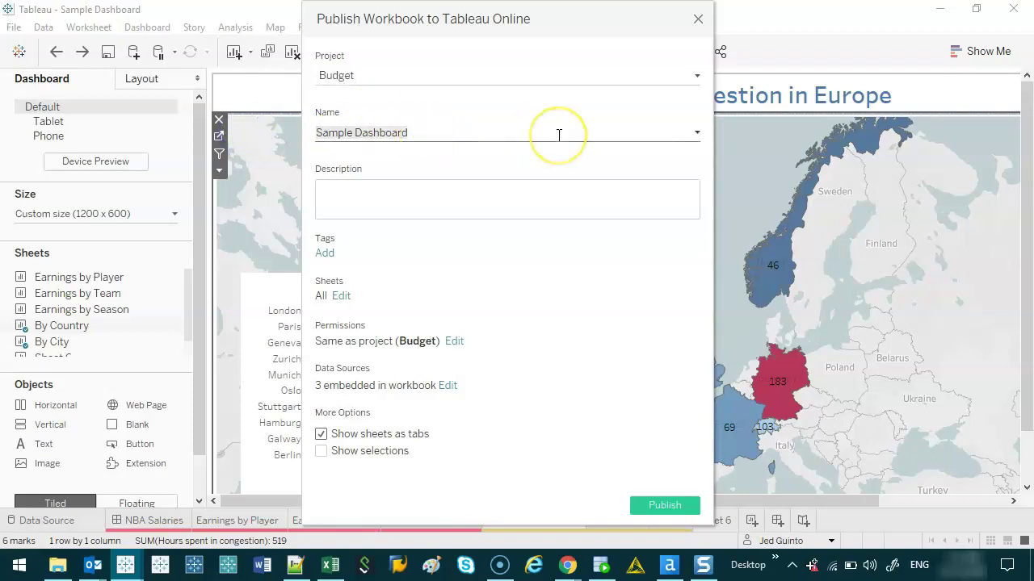
{"action": "type", "text": "NBA"}
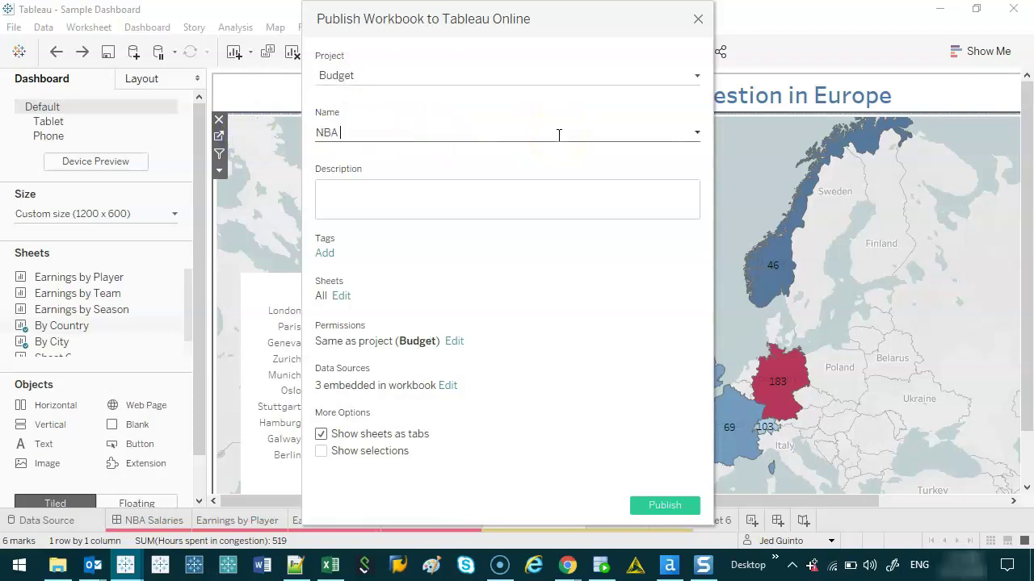
{"action": "type", "text": " Salaries and Congrgestion"}
Copy the workbook name 'NBA Salaries and Congestion' into the Description field
{"action": "left_click", "coordinate": [407, 201]}
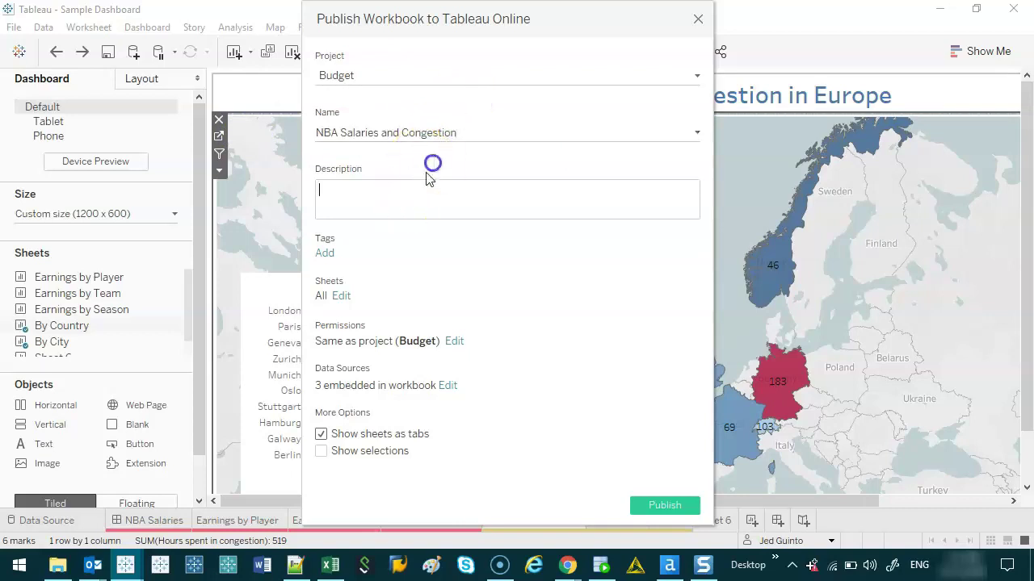
{"action": "left_click", "coordinate": [465, 131]}
{"action": "left_click_drag", "start_coordinate": [465, 132], "coordinate": [202, 101]}
{"action": "key", "text": "ctrl+c"}
{"action": "left_click", "coordinate": [327, 194]}
{"action": "key", "text": "ctrl+v"}
Tag the workbook NBA, Salary, Salaries, Congestion and Europe, and show the sheets list
{"action": "left_click", "coordinate": [325, 253]}
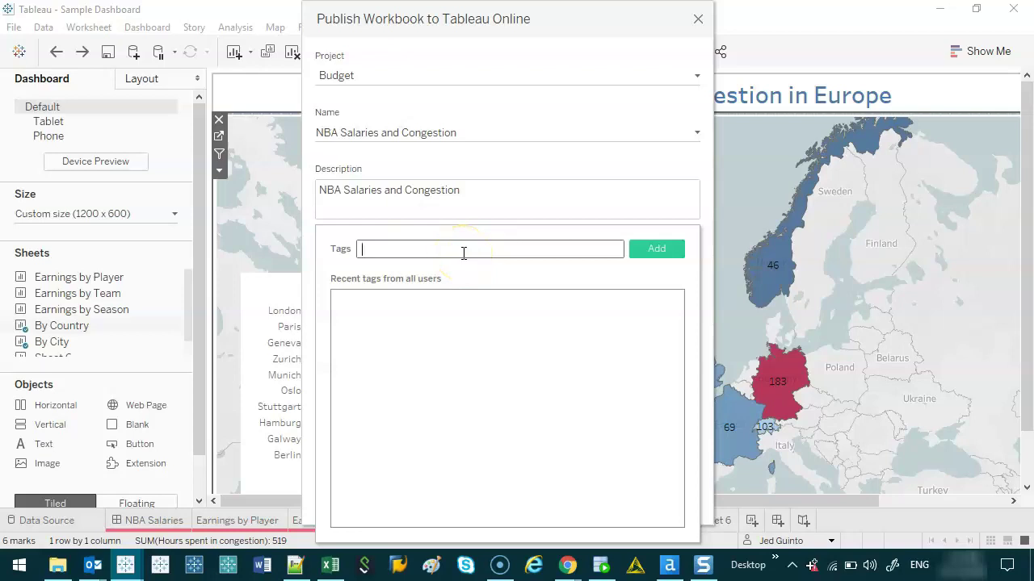
{"action": "type", "text": "NBA, Salary, Salaries, Congestion, Europe"}
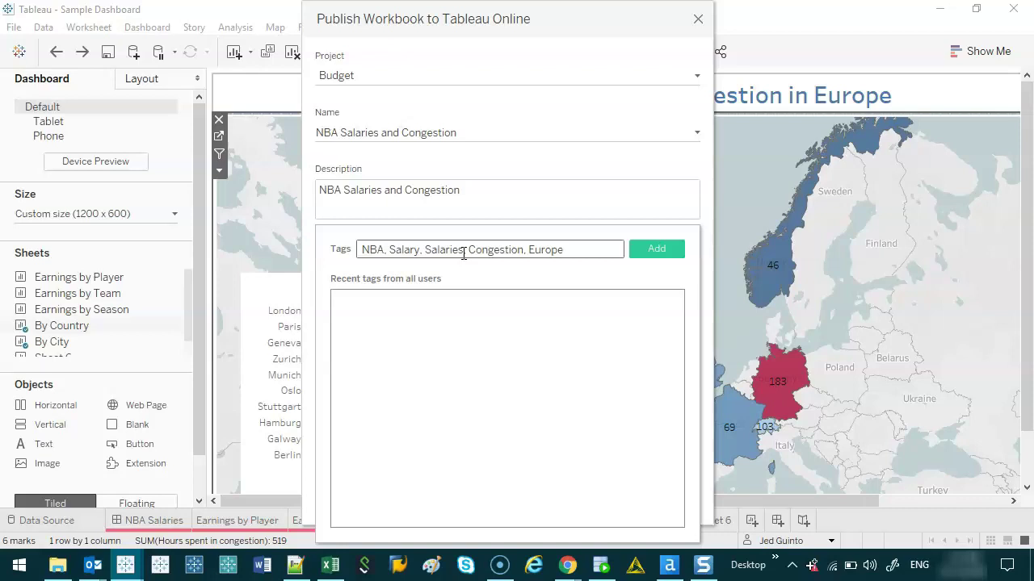
{"action": "left_click", "coordinate": [656, 249]}
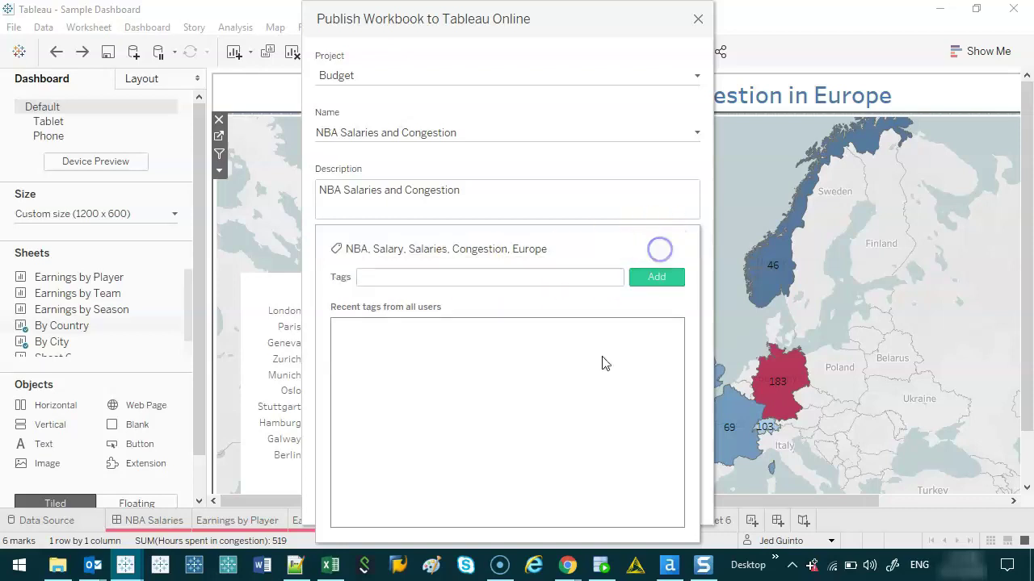
{"action": "left_click", "coordinate": [626, 201]}
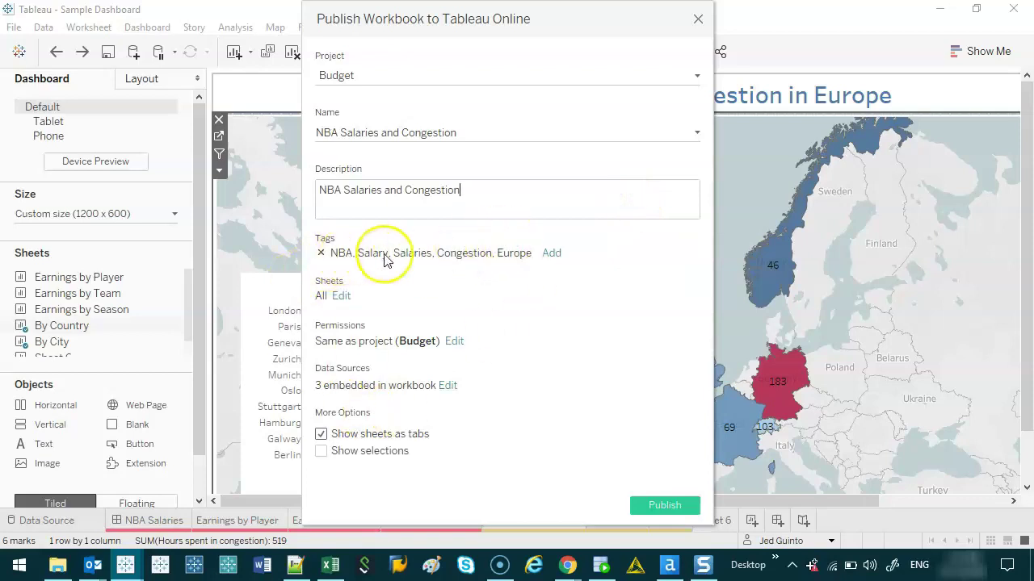
{"action": "left_click", "coordinate": [341, 295]}
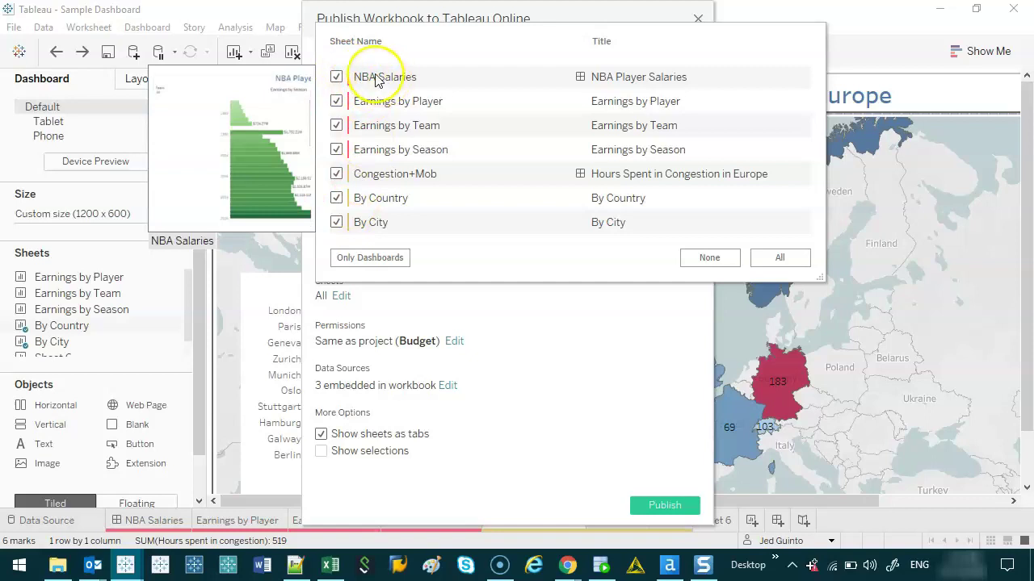
Review the sheet selection list, toggling Earnings by Player off and back on
{"action": "key", "text": "ctrl+2"}
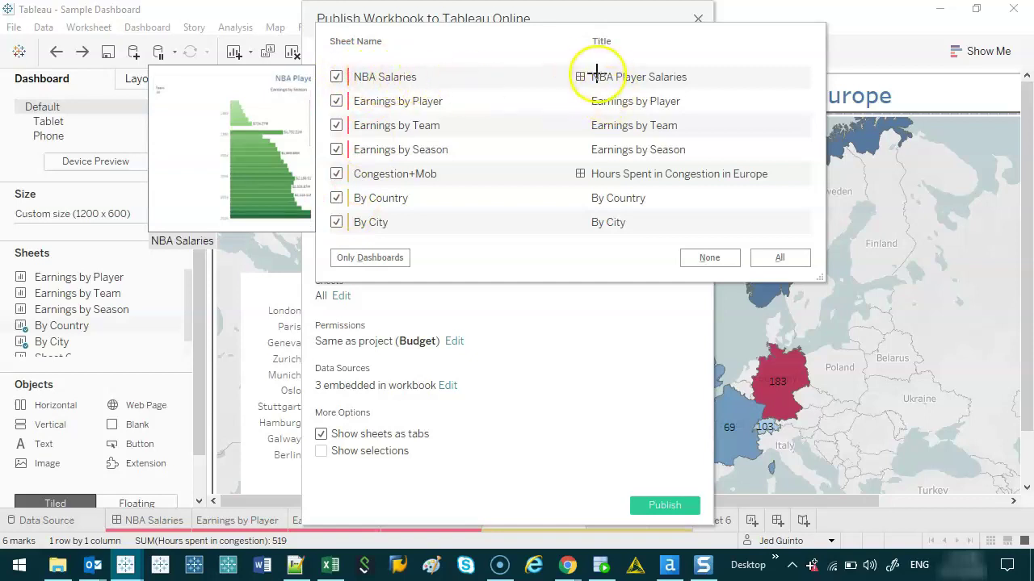
{"action": "left_click_drag", "start_coordinate": [590, 70], "coordinate": [580, 98]}
{"action": "left_click_drag", "start_coordinate": [576, 162], "coordinate": [538, 192]}
{"action": "key", "text": "Escape"}
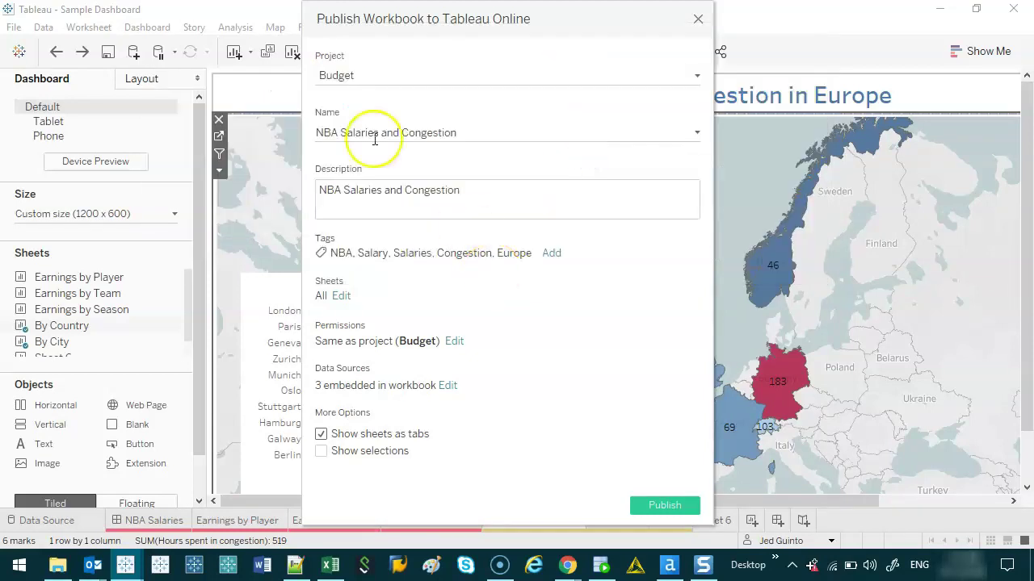
{"action": "left_click", "coordinate": [341, 296]}
{"action": "left_click", "coordinate": [336, 101]}
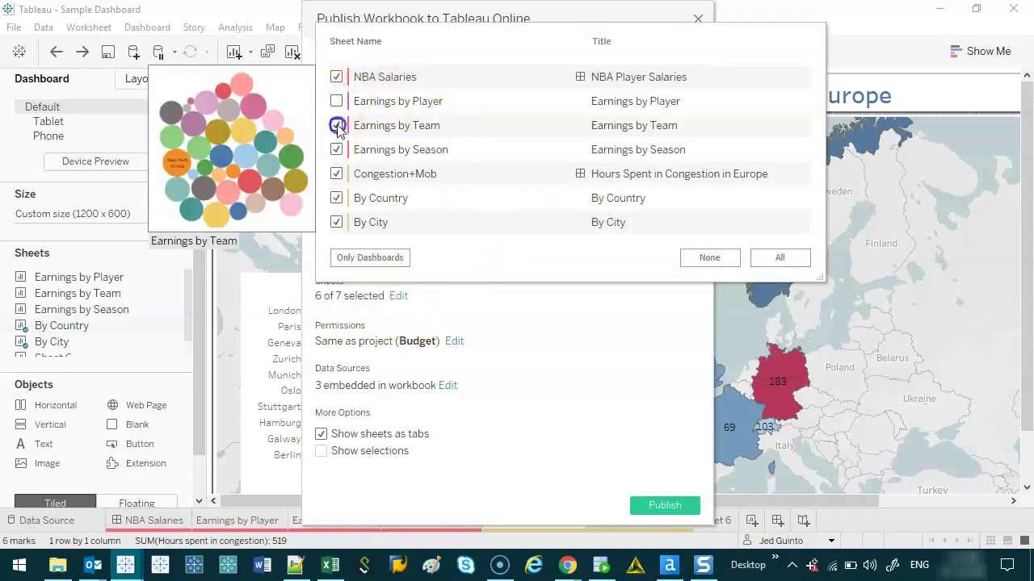
{"action": "left_click", "coordinate": [337, 101]}
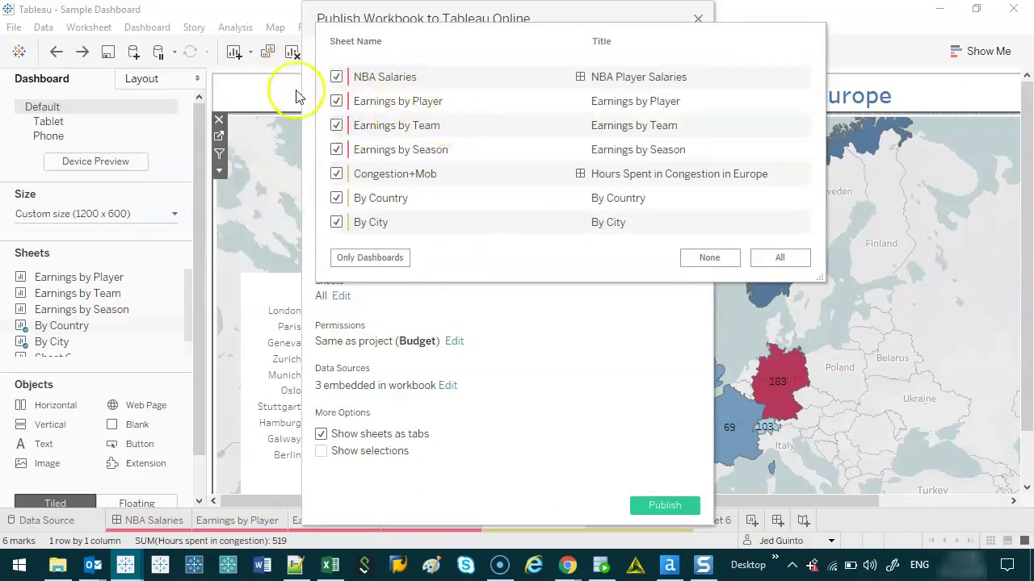
{"action": "key", "text": "ctrl+2"}
{"action": "mouse_move", "coordinate": [404, 240]}
{"action": "left_mouse_down"}
{"action": "mouse_move", "coordinate": [323, 255]}
{"action": "mouse_move", "coordinate": [333, 229]}
{"action": "left_mouse_up"}
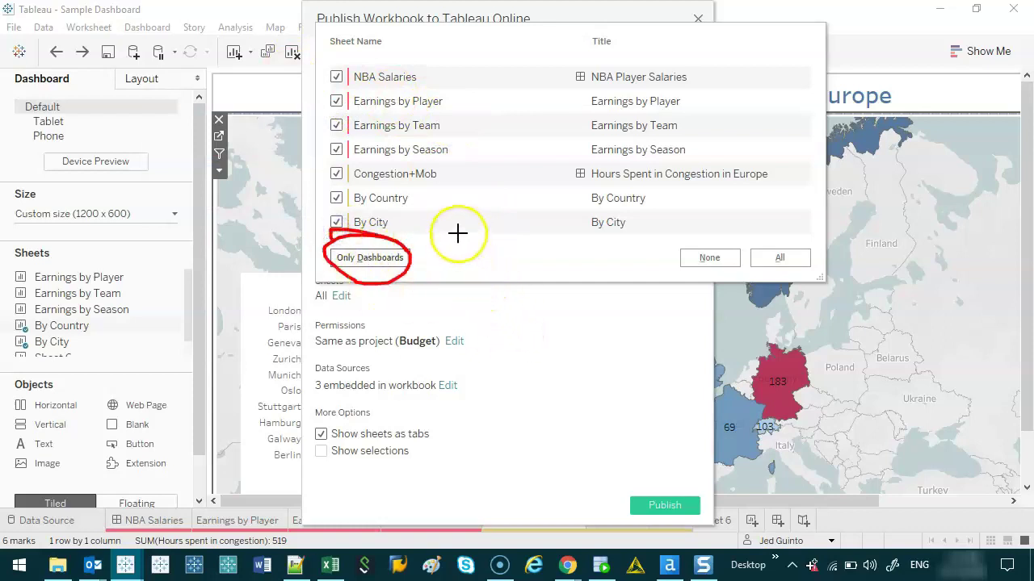
{"action": "key", "text": "e"}
{"action": "key", "text": "Escape"}
Select only the dashboards NBA Salaries and Congestion+Mob, leaving 2 of 7 sheets selected
{"action": "left_click", "coordinate": [341, 296]}
{"action": "left_click", "coordinate": [374, 258]}
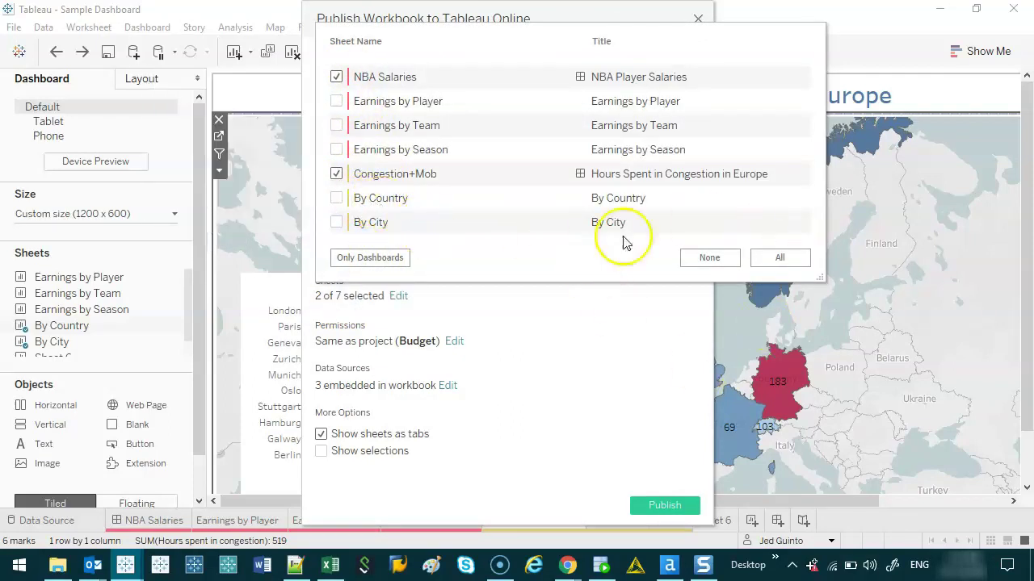
{"action": "left_click", "coordinate": [712, 260]}
{"action": "left_click", "coordinate": [781, 259]}
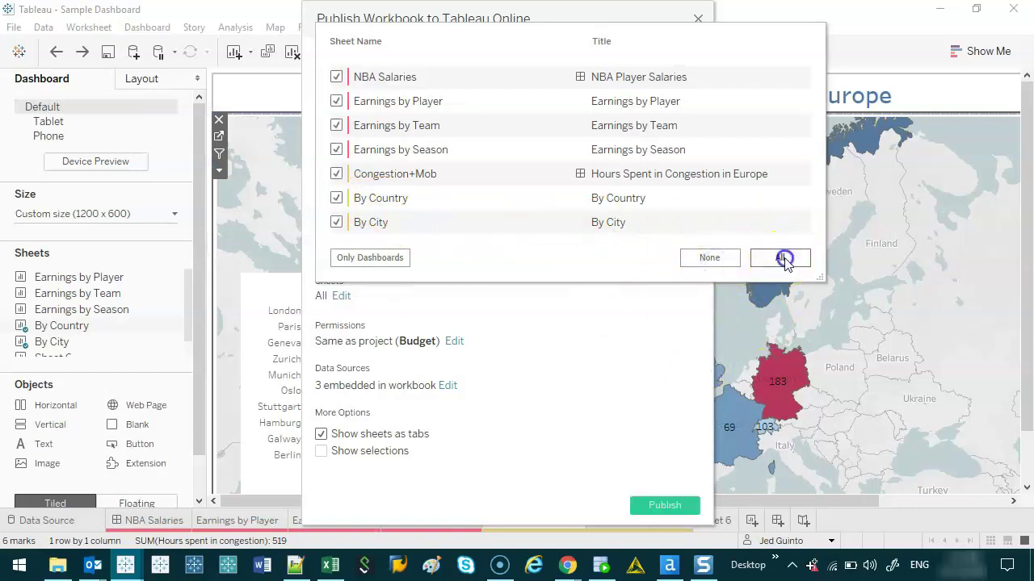
{"action": "left_click", "coordinate": [348, 259]}
{"action": "left_click", "coordinate": [589, 318]}
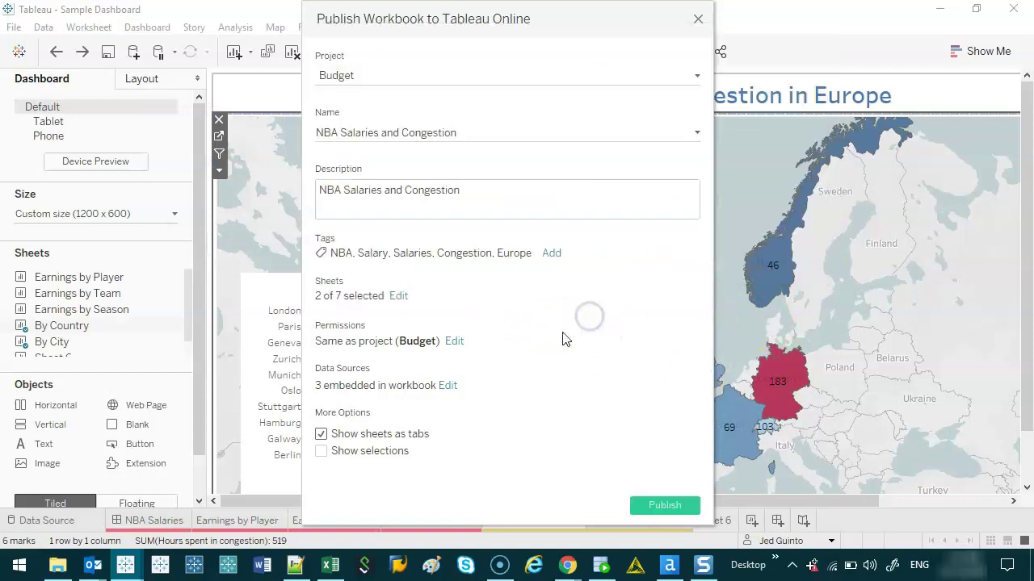
Show the workbook's permissions list and expand the All Users group to reveal its member
{"action": "left_click", "coordinate": [453, 341]}
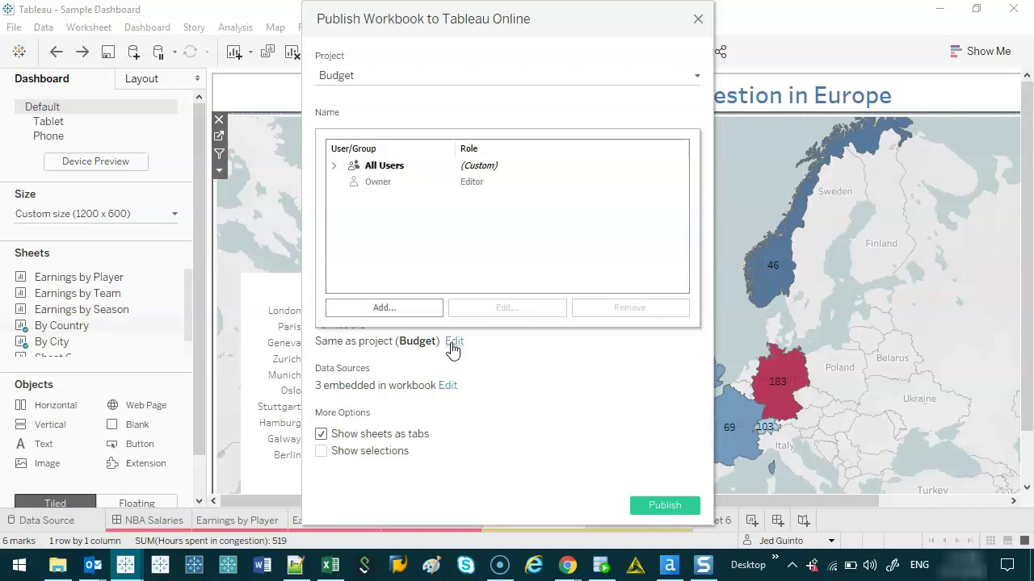
{"action": "left_click", "coordinate": [334, 167]}
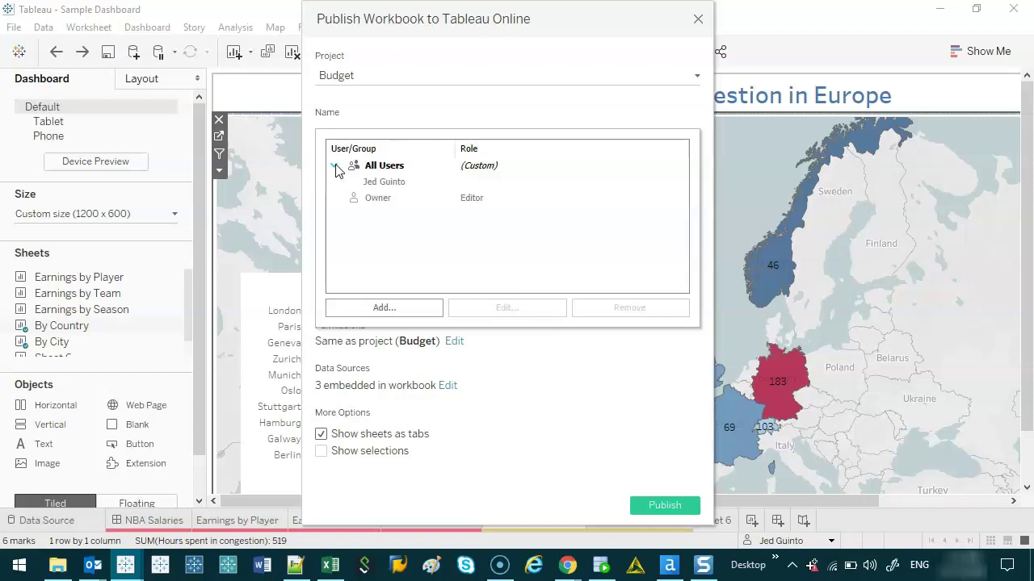
{"action": "left_click", "coordinate": [400, 167]}
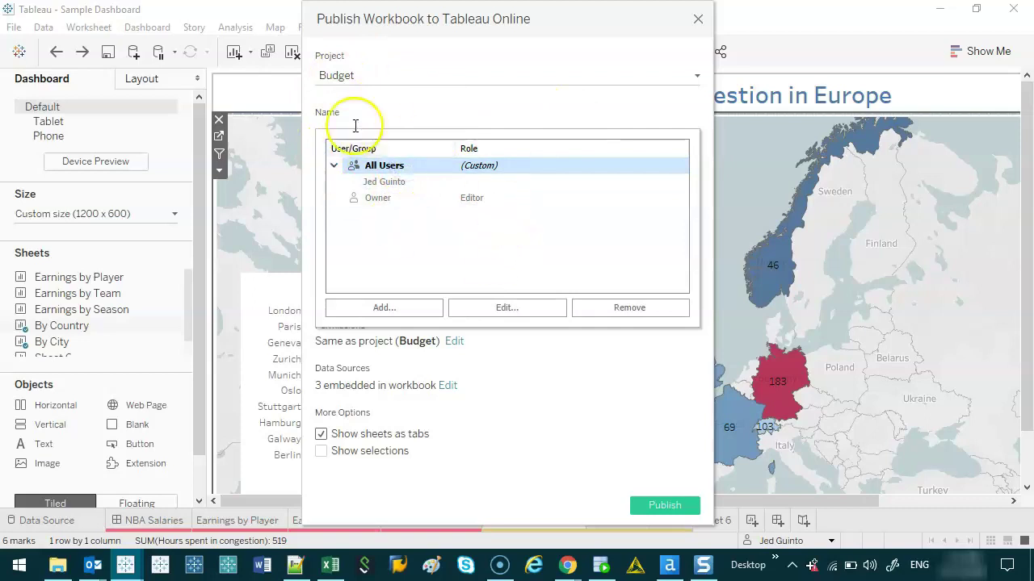
Edit All Users permissions, toggling Web Edit to Deny and back to unspecified
{"action": "left_click", "coordinate": [504, 312]}
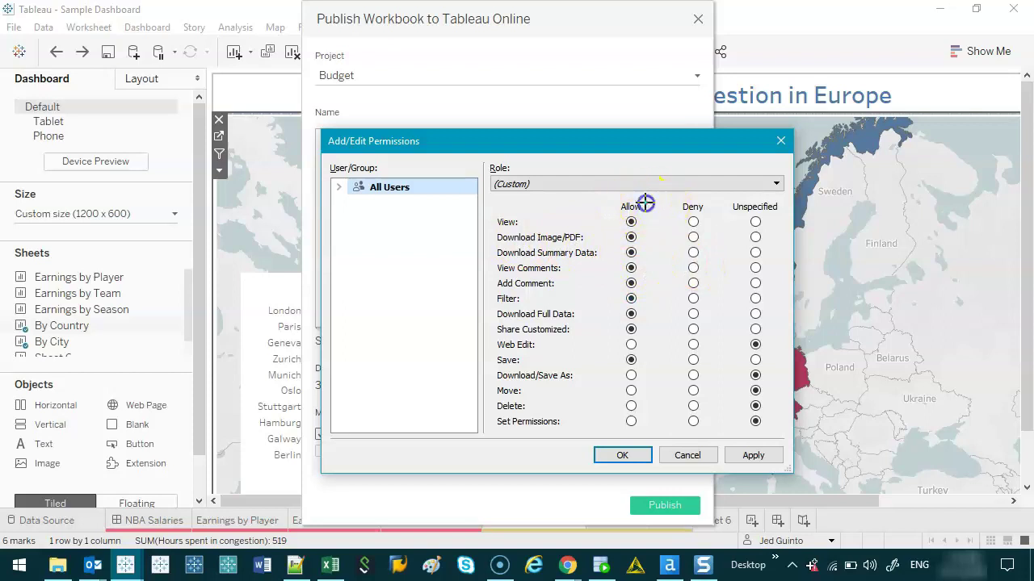
{"action": "mouse_move", "coordinate": [644, 203]}
{"action": "left_mouse_down"}
{"action": "mouse_move", "coordinate": [687, 224]}
{"action": "mouse_move", "coordinate": [731, 228]}
{"action": "mouse_move", "coordinate": [768, 185]}
{"action": "mouse_move", "coordinate": [753, 181]}
{"action": "left_mouse_up"}
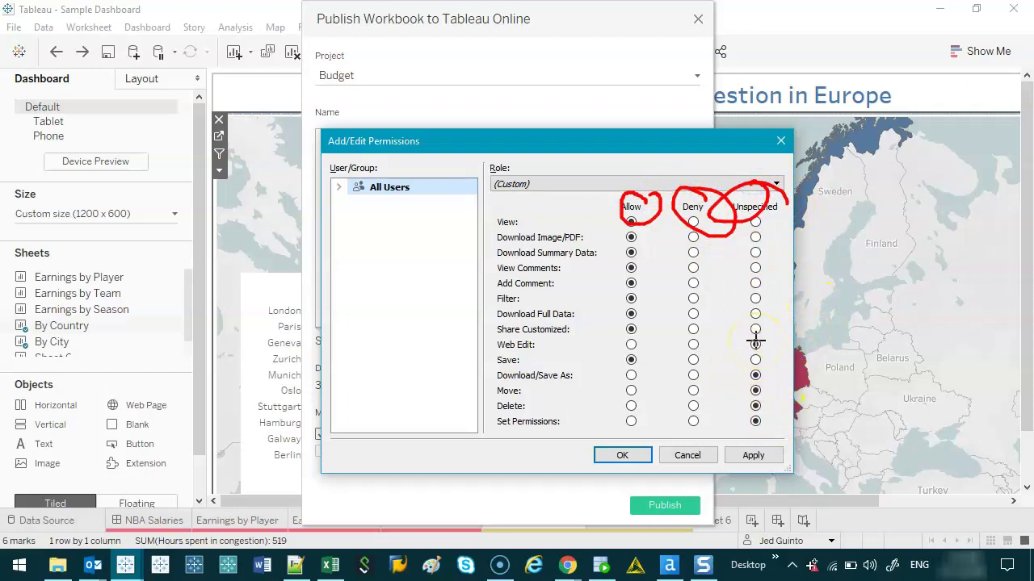
{"action": "key", "text": "Escape"}
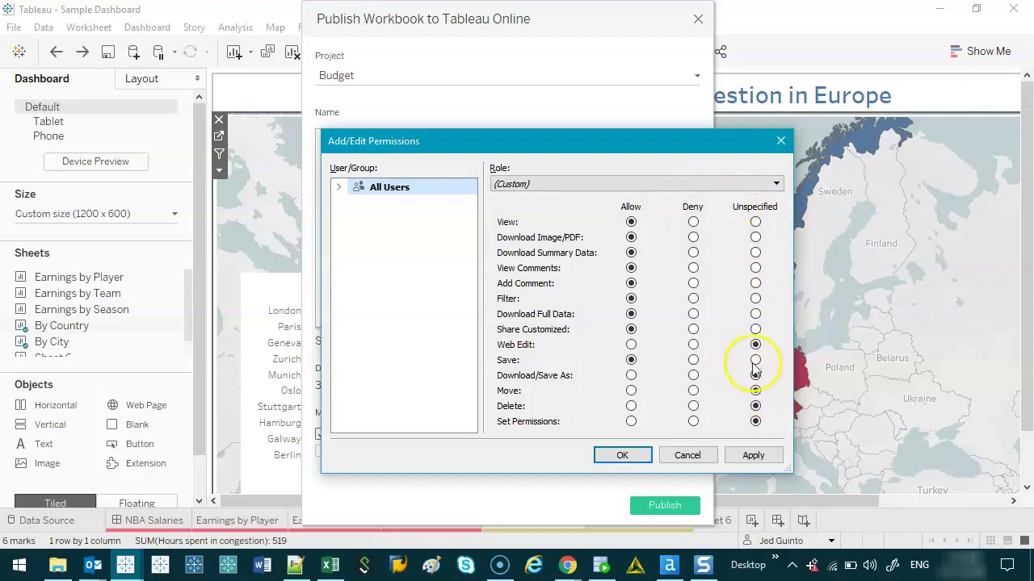
{"action": "left_click", "coordinate": [693, 344]}
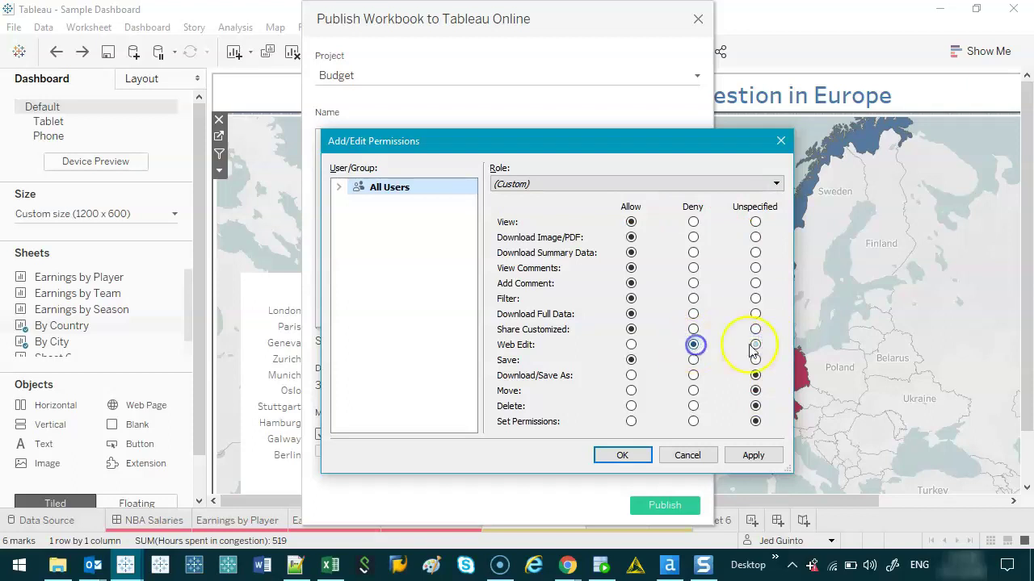
{"action": "left_click", "coordinate": [754, 346]}
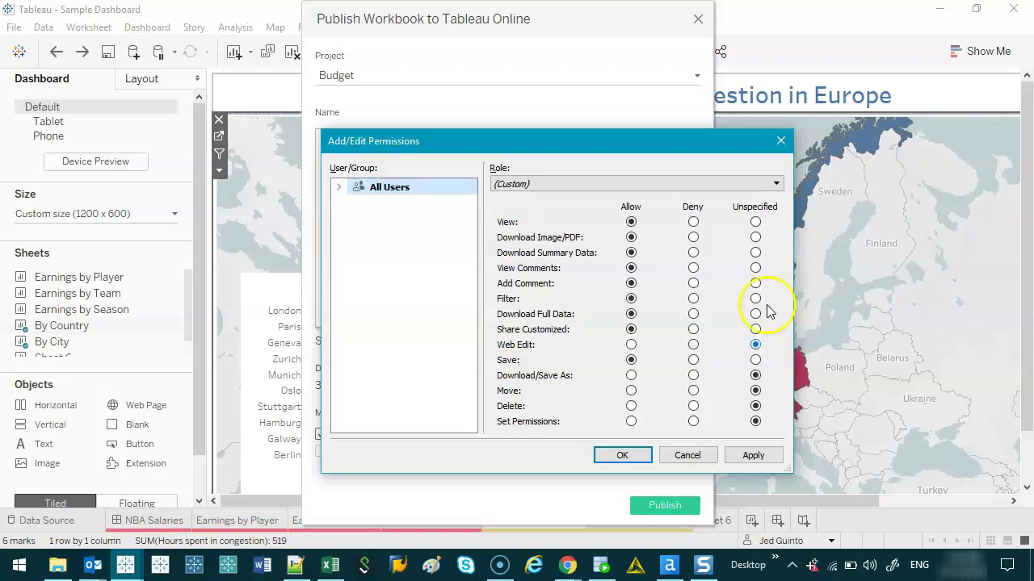
{"action": "left_click", "coordinate": [755, 421]}
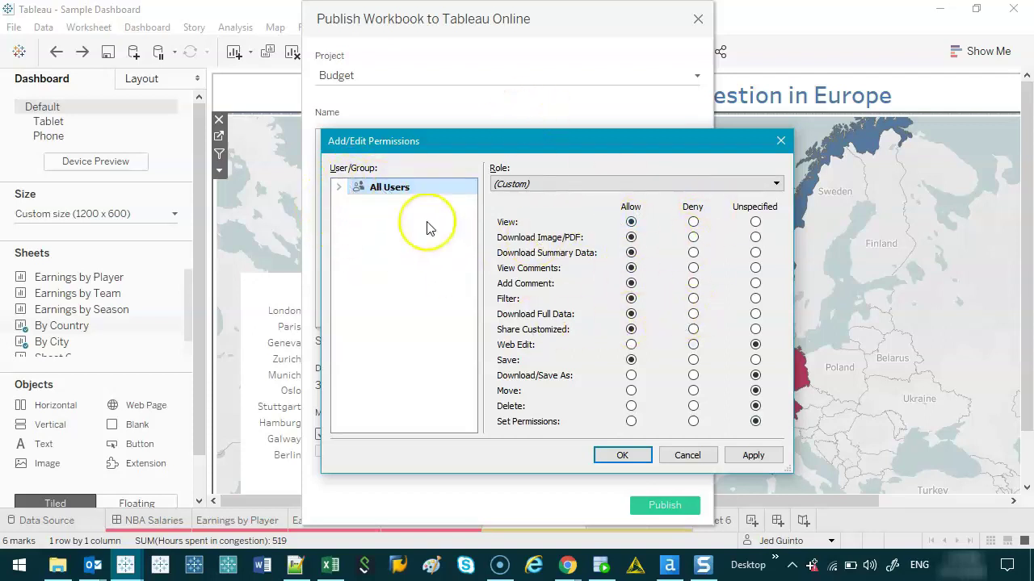
Toggle View to Deny and back to Allow, then cancel the permission edits
{"action": "left_click", "coordinate": [338, 186]}
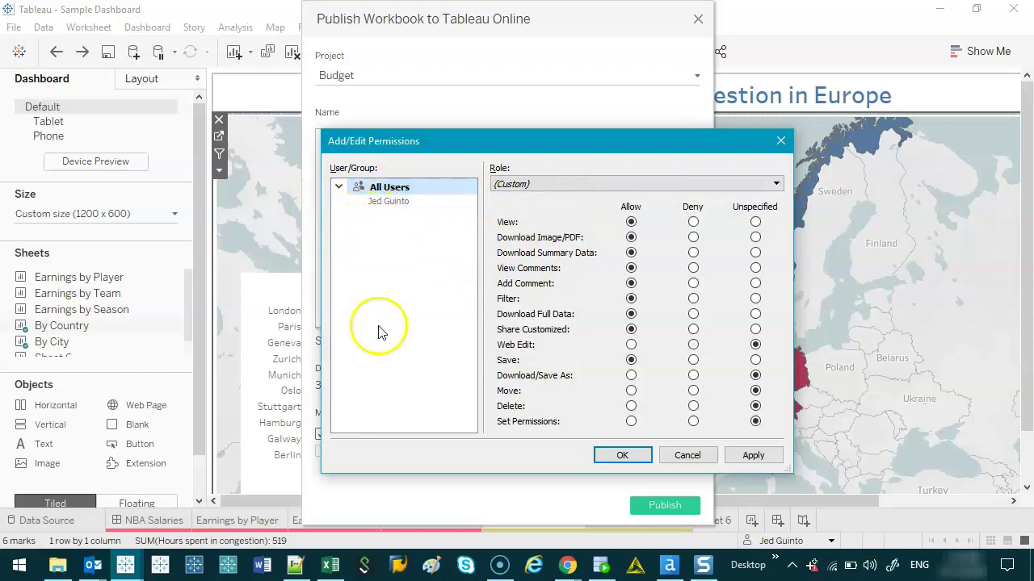
{"action": "left_click", "coordinate": [693, 221]}
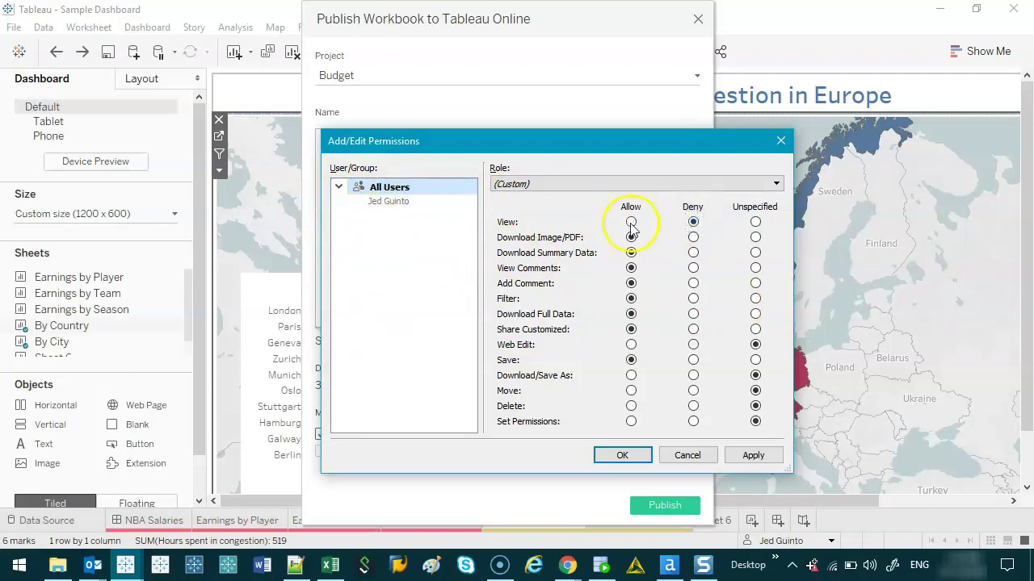
{"action": "left_click", "coordinate": [631, 221]}
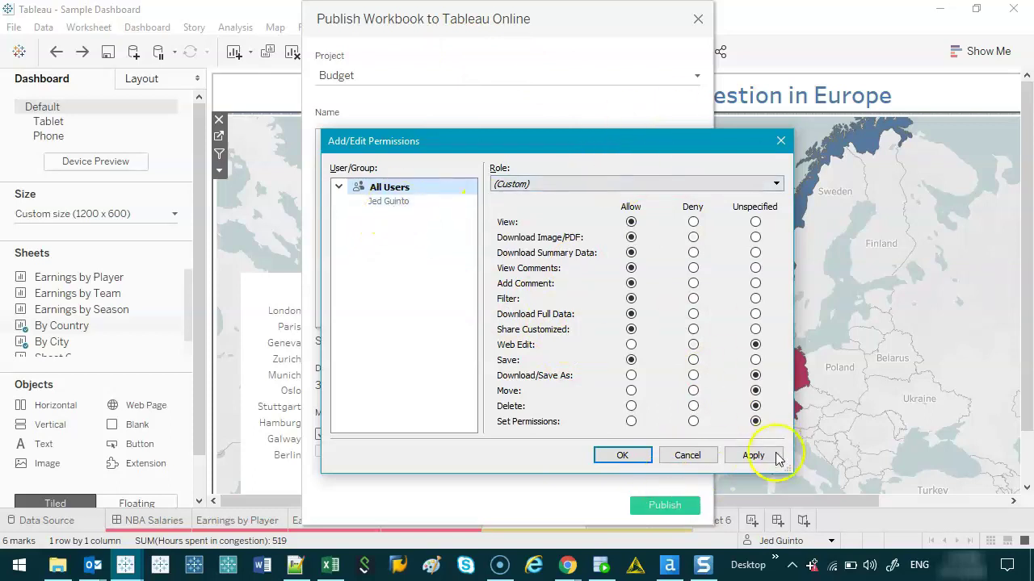
{"action": "left_click", "coordinate": [700, 454]}
Close the permissions list and review Manage Data Sources, keeping 3 sources embedded
{"action": "left_click", "coordinate": [333, 164]}
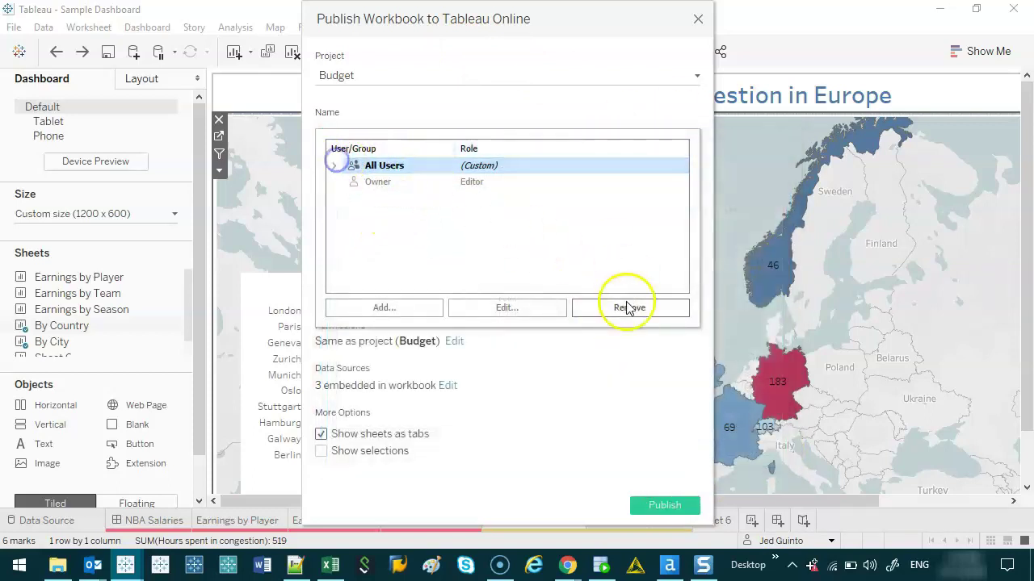
{"action": "left_click", "coordinate": [571, 370]}
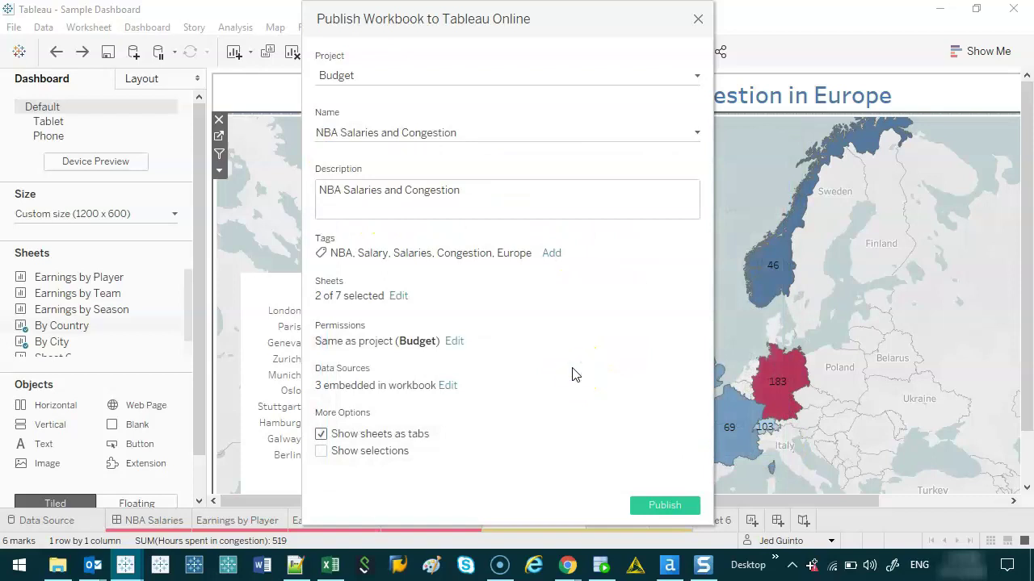
{"action": "left_click", "coordinate": [449, 386]}
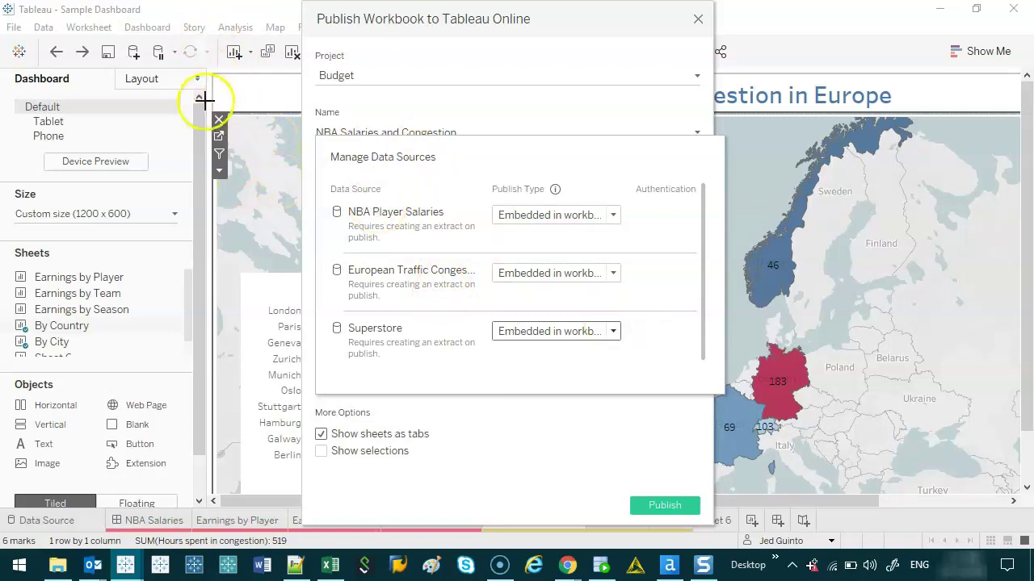
{"action": "left_click_drag", "start_coordinate": [160, 92], "coordinate": [167, 132]}
{"action": "mouse_move", "coordinate": [170, 91]}
{"action": "left_mouse_down"}
{"action": "mouse_move", "coordinate": [154, 134]}
{"action": "mouse_move", "coordinate": [166, 148]}
{"action": "mouse_move", "coordinate": [215, 143]}
{"action": "mouse_move", "coordinate": [297, 211]}
{"action": "left_mouse_up"}
{"action": "mouse_move", "coordinate": [152, 173]}
{"action": "left_mouse_down"}
{"action": "mouse_move", "coordinate": [127, 196]}
{"action": "mouse_move", "coordinate": [127, 250]}
{"action": "left_mouse_up"}
{"action": "left_click_drag", "start_coordinate": [186, 220], "coordinate": [203, 202]}
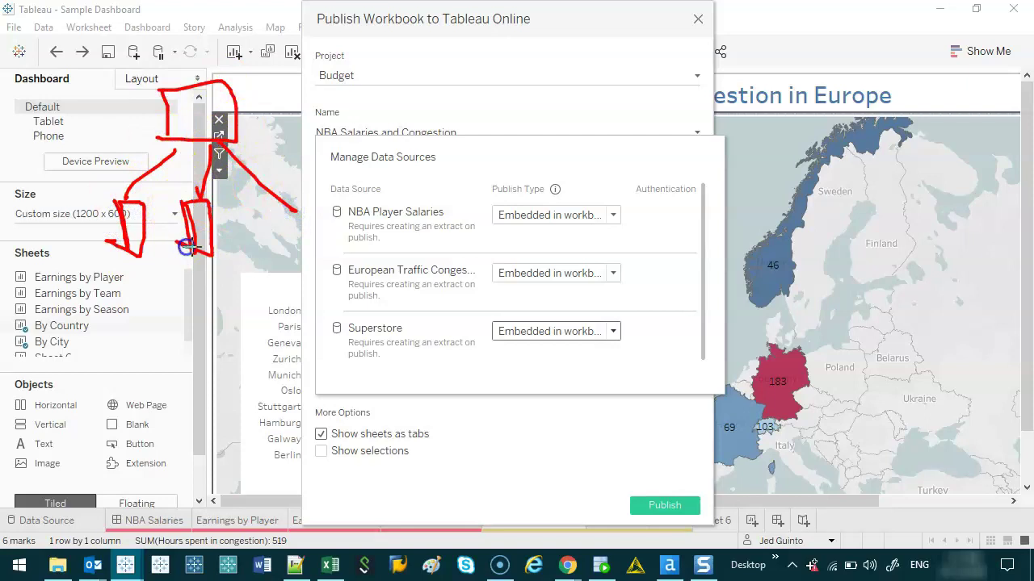
{"action": "mouse_move", "coordinate": [266, 203]}
{"action": "left_mouse_down"}
{"action": "mouse_move", "coordinate": [282, 253]}
{"action": "mouse_move", "coordinate": [315, 247]}
{"action": "mouse_move", "coordinate": [301, 251]}
{"action": "left_mouse_up"}
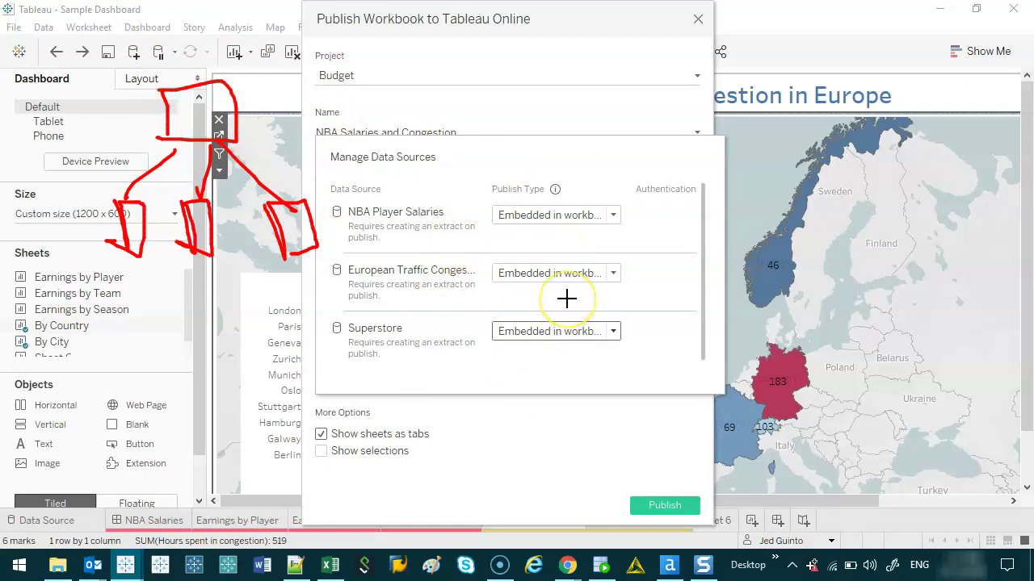
{"action": "mouse_move", "coordinate": [84, 74]}
{"action": "left_mouse_down"}
{"action": "mouse_move", "coordinate": [46, 260]}
{"action": "mouse_move", "coordinate": [191, 48]}
{"action": "mouse_move", "coordinate": [349, 347]}
{"action": "mouse_move", "coordinate": [43, 277]}
{"action": "left_mouse_up"}
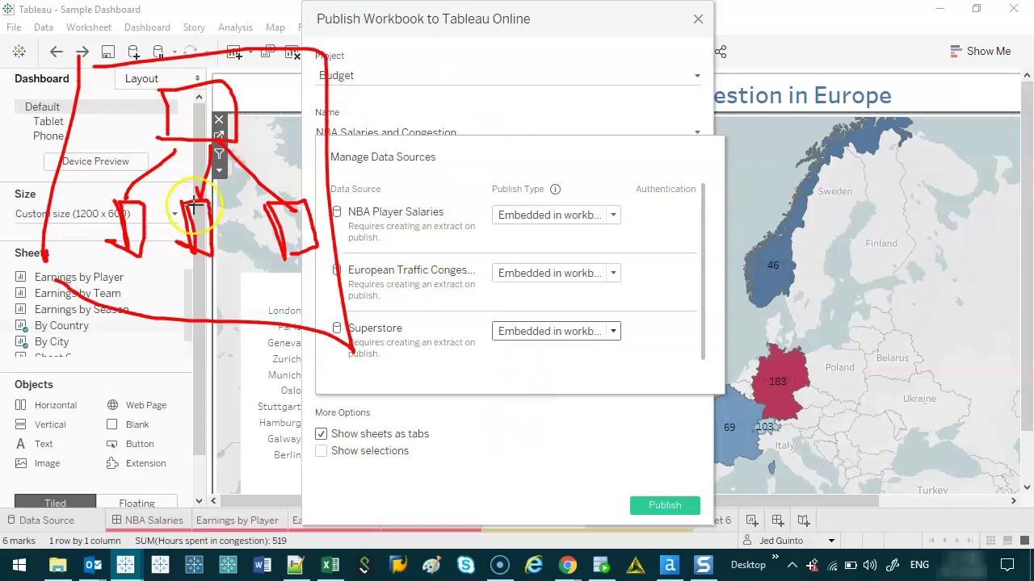
{"action": "key", "text": "Escape"}
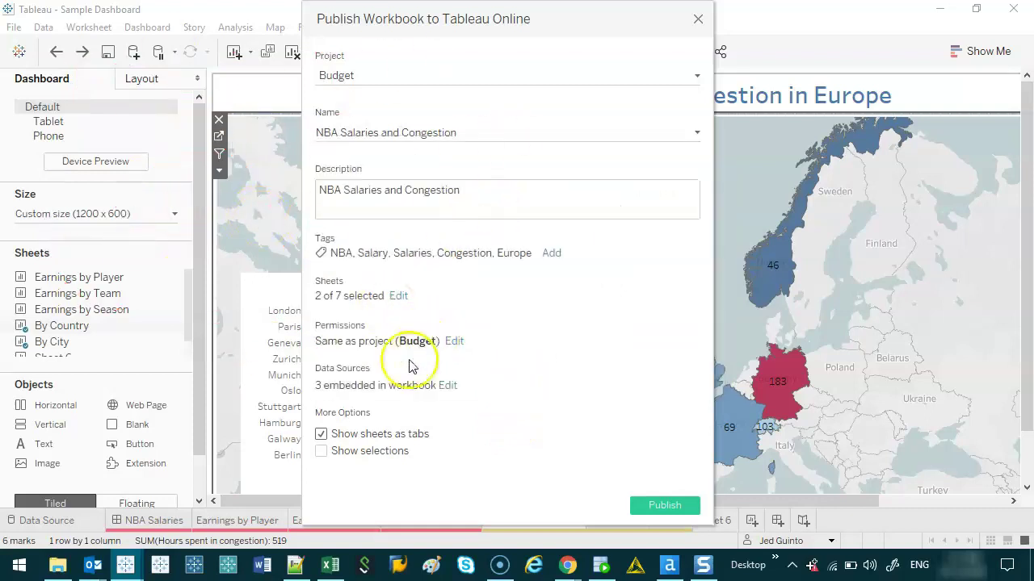
{"action": "left_click", "coordinate": [465, 386]}
{"action": "left_click", "coordinate": [602, 214]}
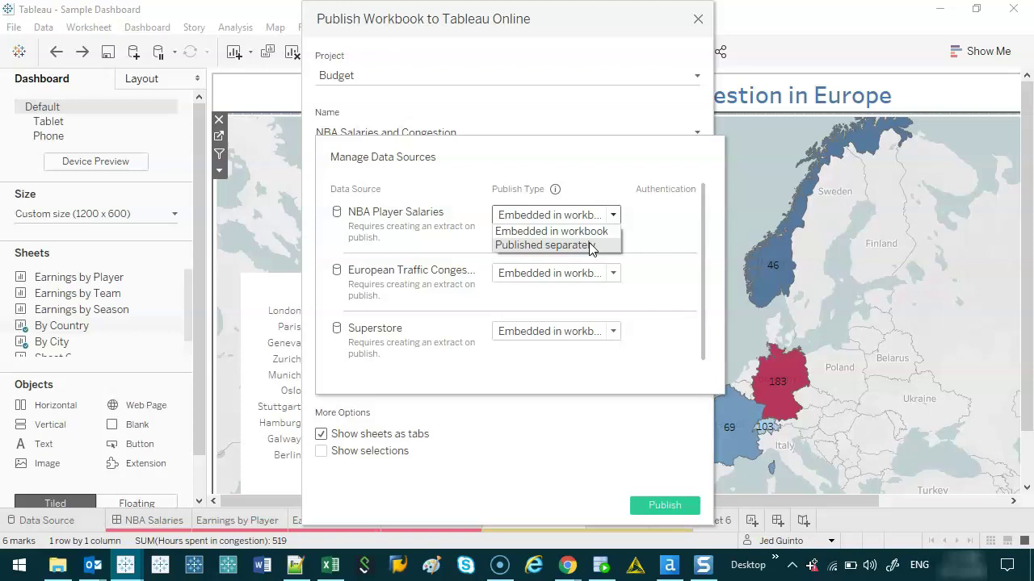
{"action": "left_click", "coordinate": [590, 232]}
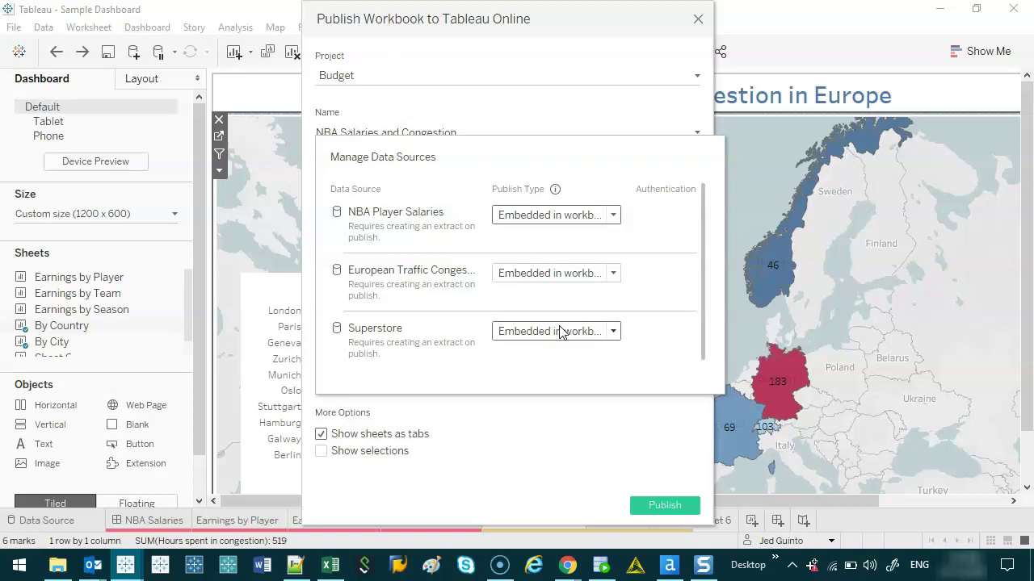
{"action": "left_click", "coordinate": [603, 215]}
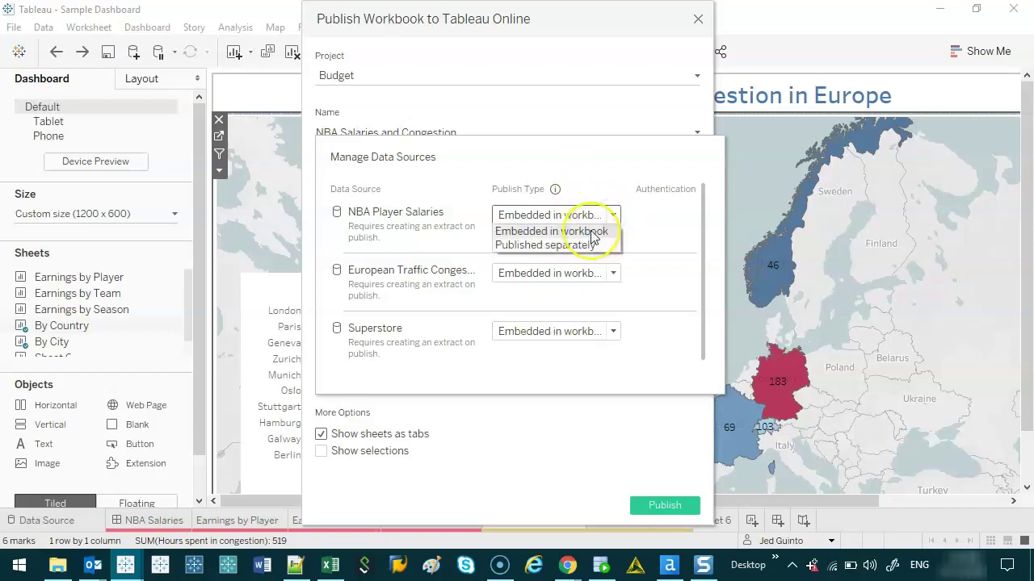
{"action": "left_click", "coordinate": [594, 215]}
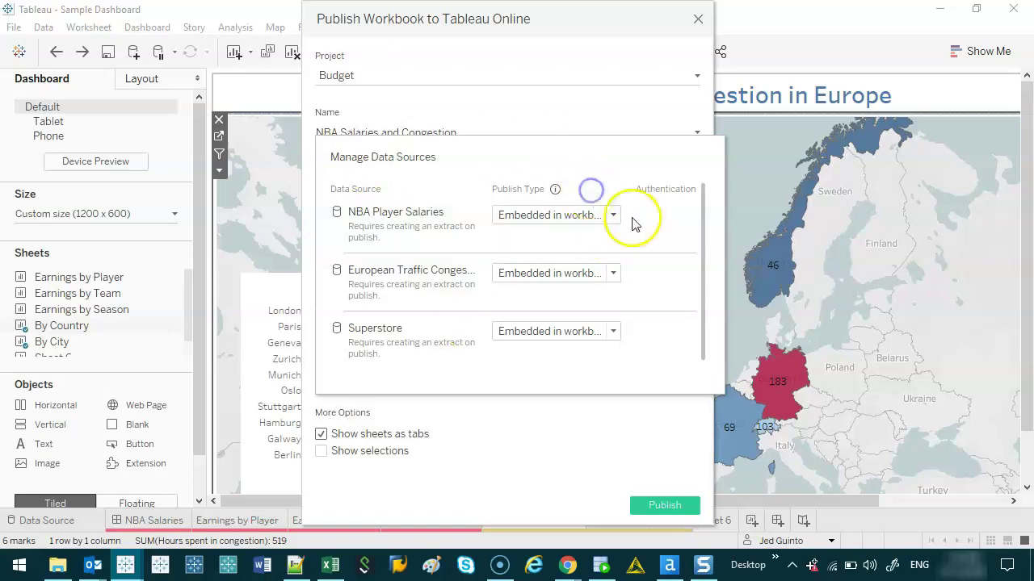
{"action": "left_click", "coordinate": [582, 428]}
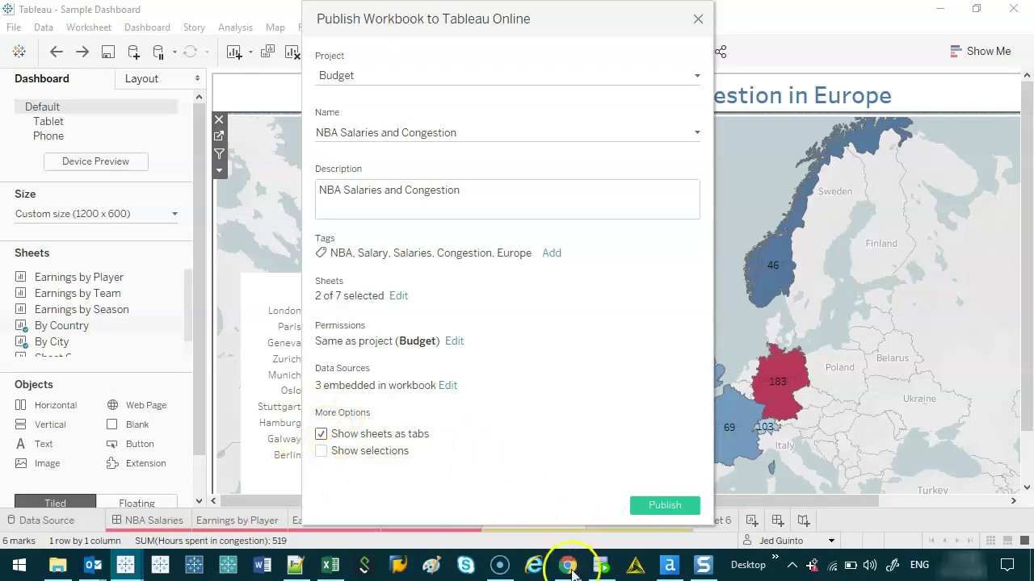
{"action": "mouse_move", "coordinate": [568, 565]}
{"action": "left_click", "coordinate": [646, 492]}
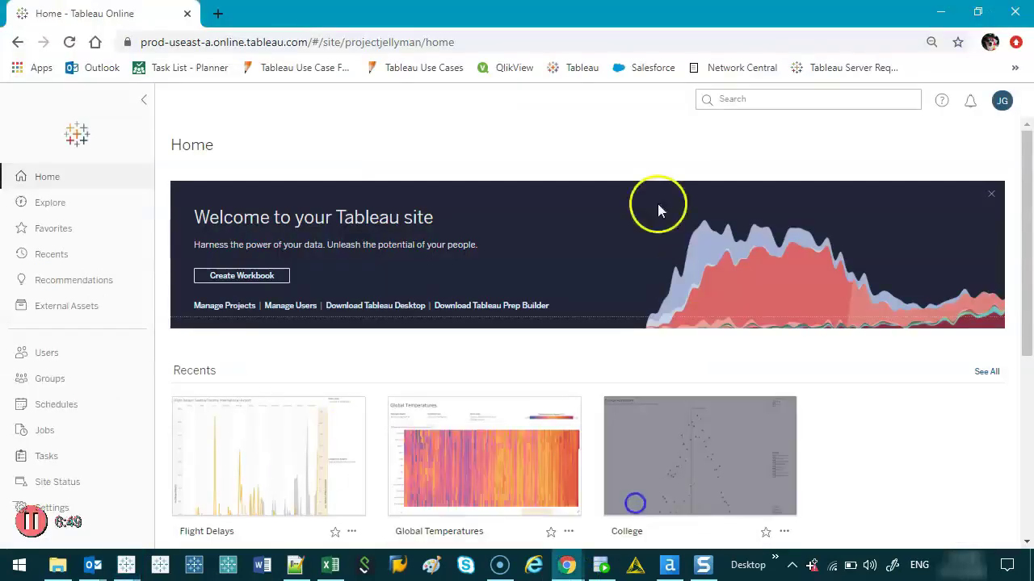
{"action": "left_click", "coordinate": [218, 467]}
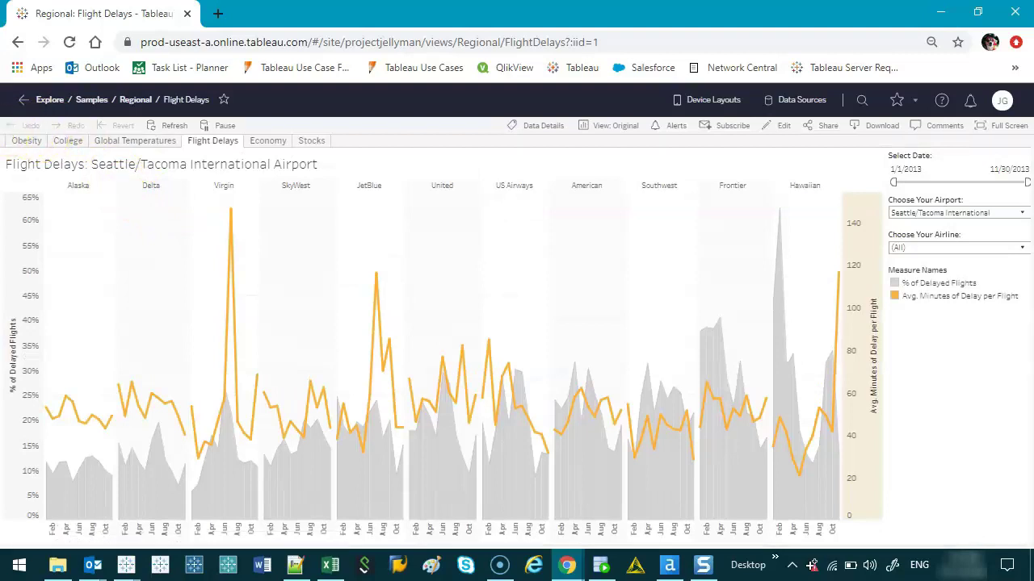
{"action": "left_click_drag", "start_coordinate": [8, 158], "coordinate": [298, 163]}
{"action": "left_click_drag", "start_coordinate": [340, 127], "coordinate": [5, 129]}
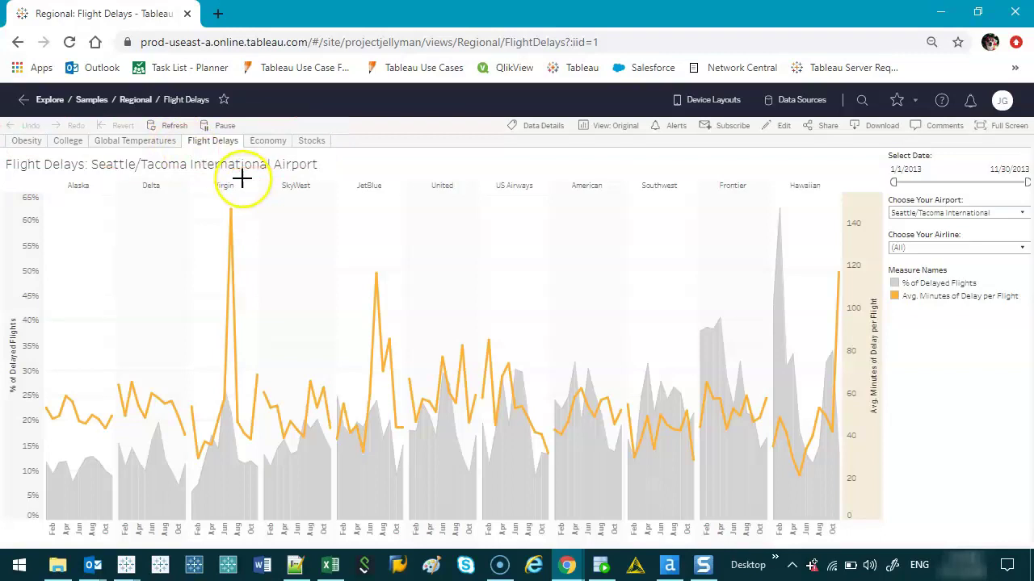
{"action": "left_click", "coordinate": [940, 13]}
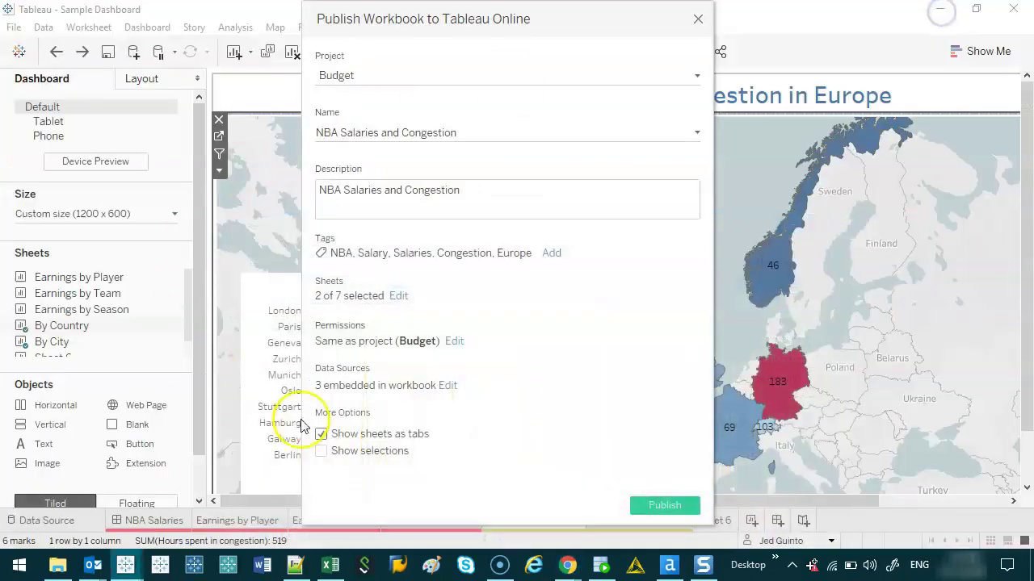
Publish 'NBA Salaries and Congestion' to the Budget project on Tableau Online
{"action": "left_click", "coordinate": [665, 506]}
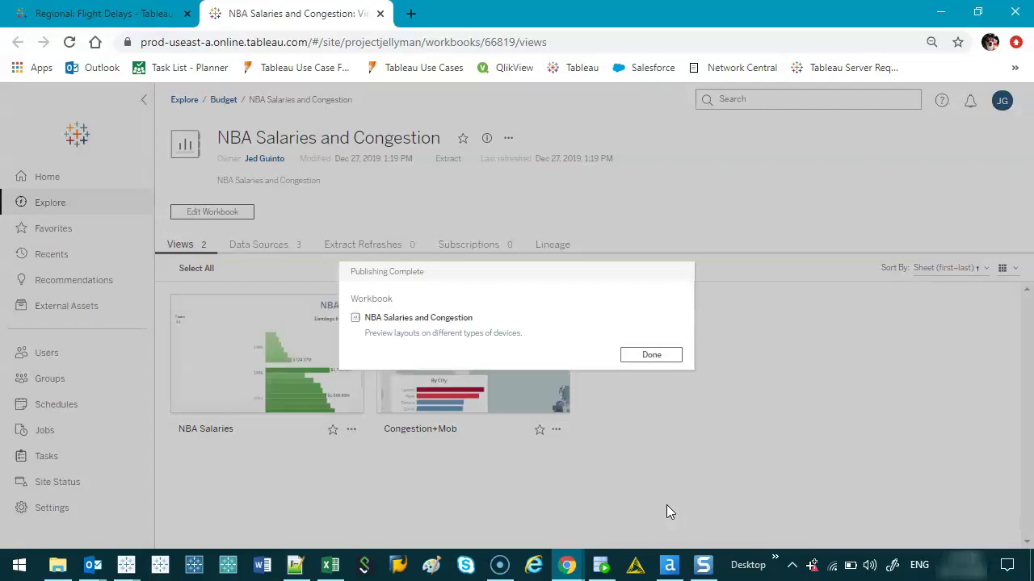
Dismiss Publishing Complete, view Congestion+Mob, then return through Budget to the workbook page
{"action": "left_click", "coordinate": [658, 356]}
{"action": "left_click", "coordinate": [651, 358]}
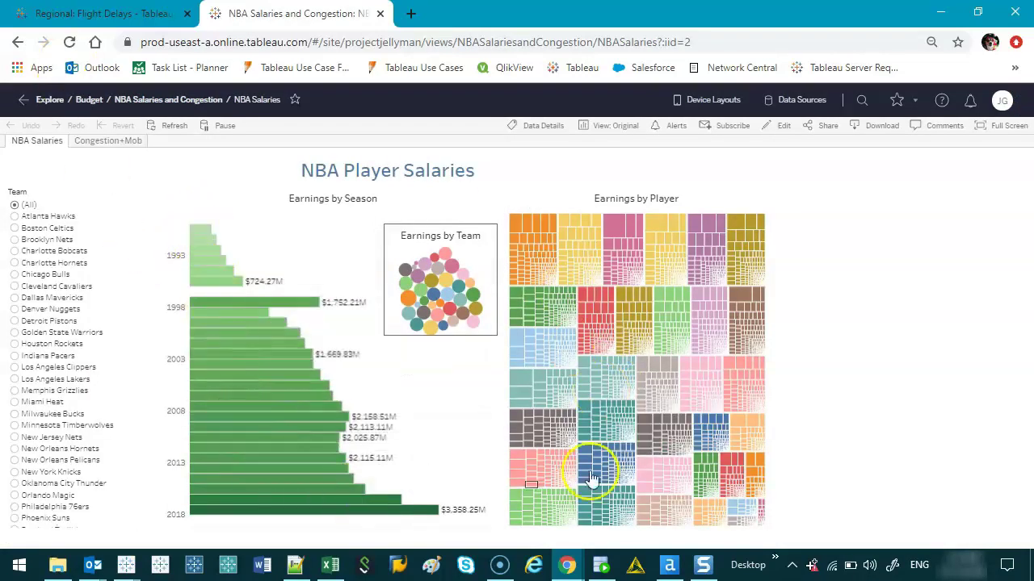
{"action": "left_click", "coordinate": [113, 141]}
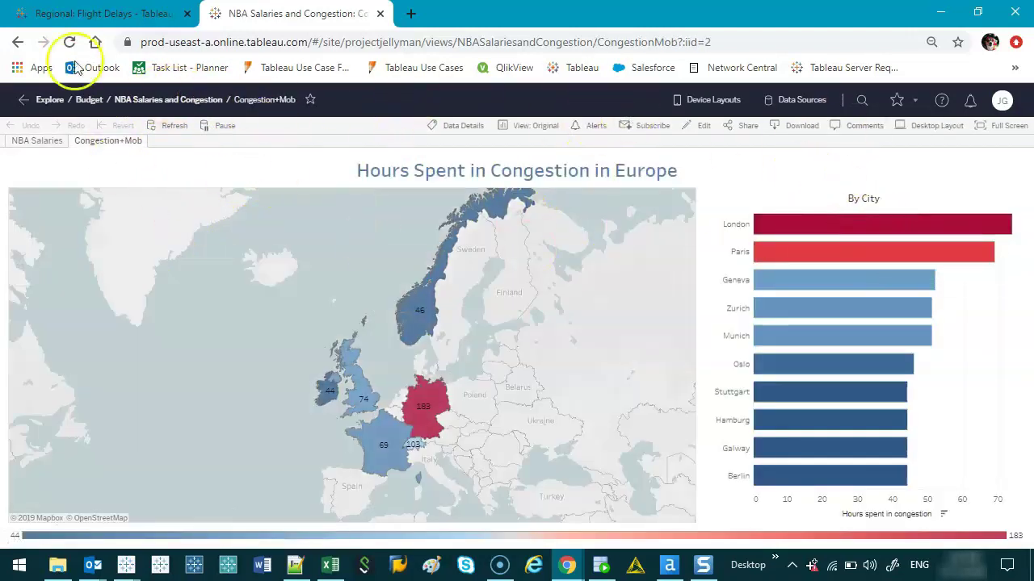
{"action": "left_click", "coordinate": [90, 102]}
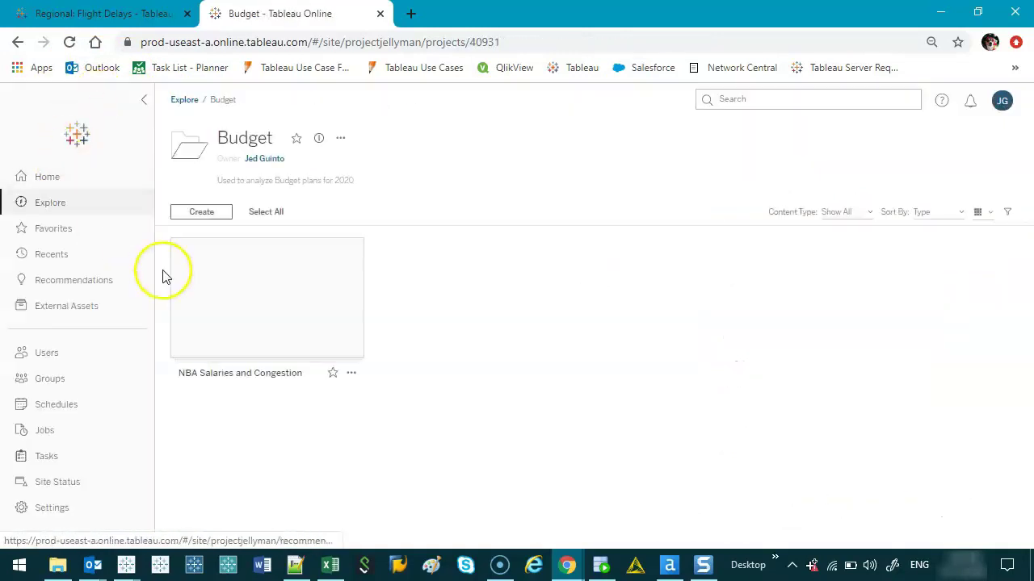
{"action": "left_click", "coordinate": [254, 292]}
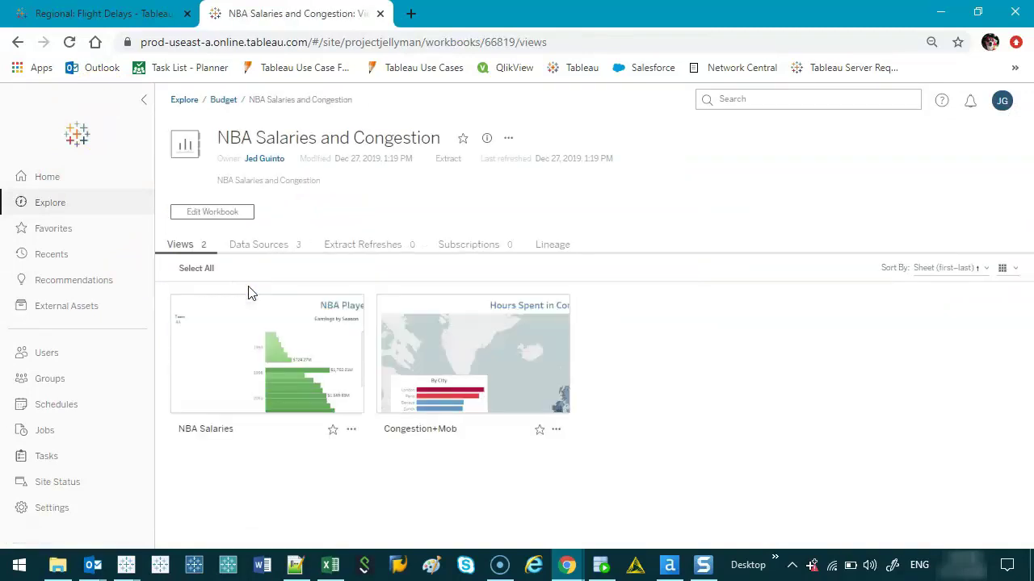